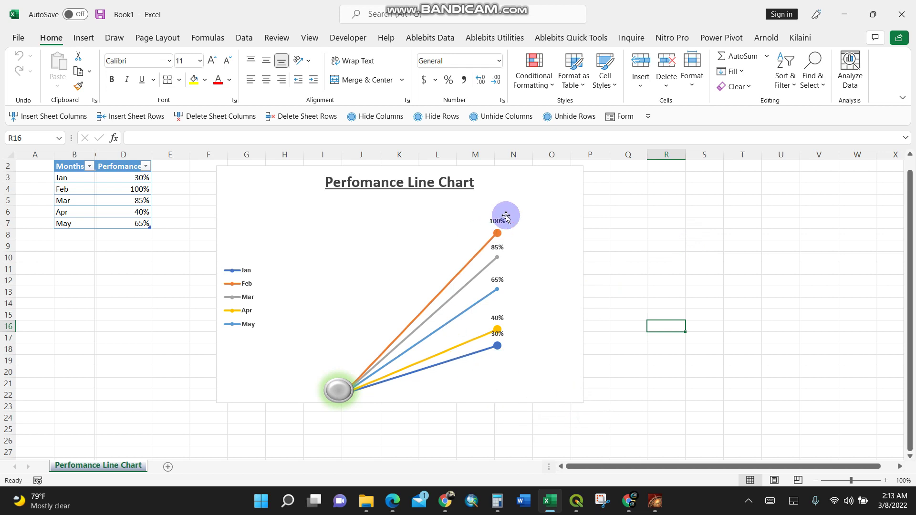
Change January's performance in D3 to 20%.
click(115, 180)
text(20)
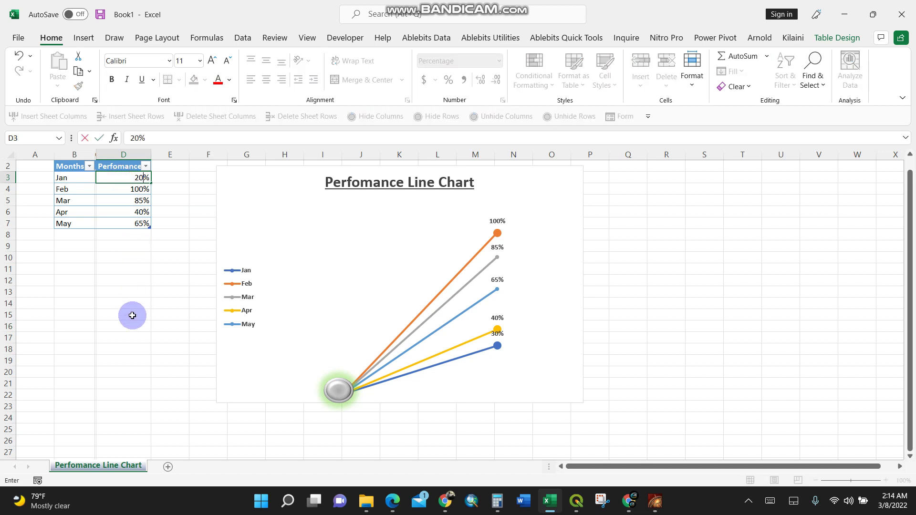
click(166, 279)
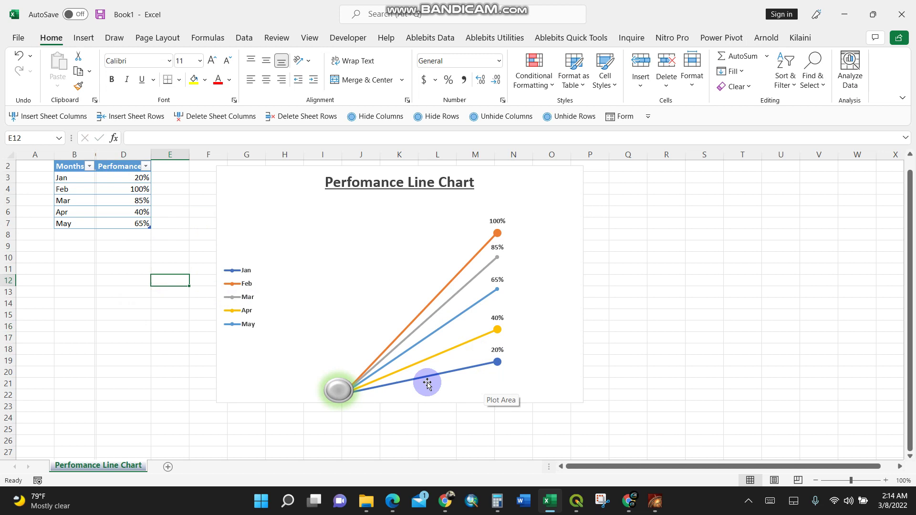
Test the chart by setting February's D4 to 50%, then restoring it to 100%.
click(133, 190)
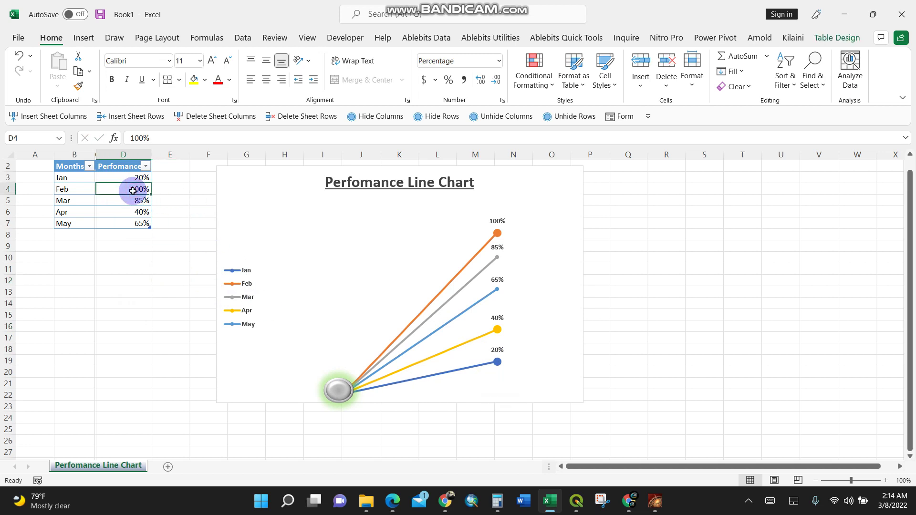
text(5)
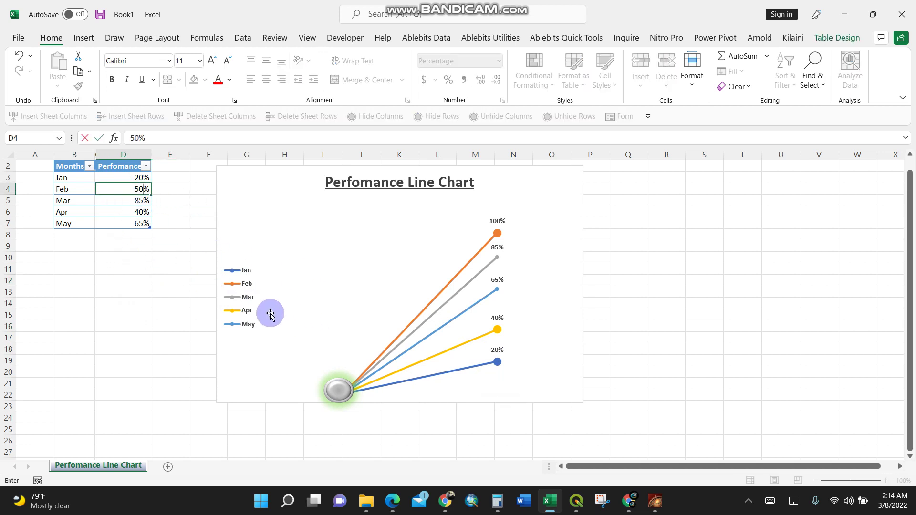
click(163, 279)
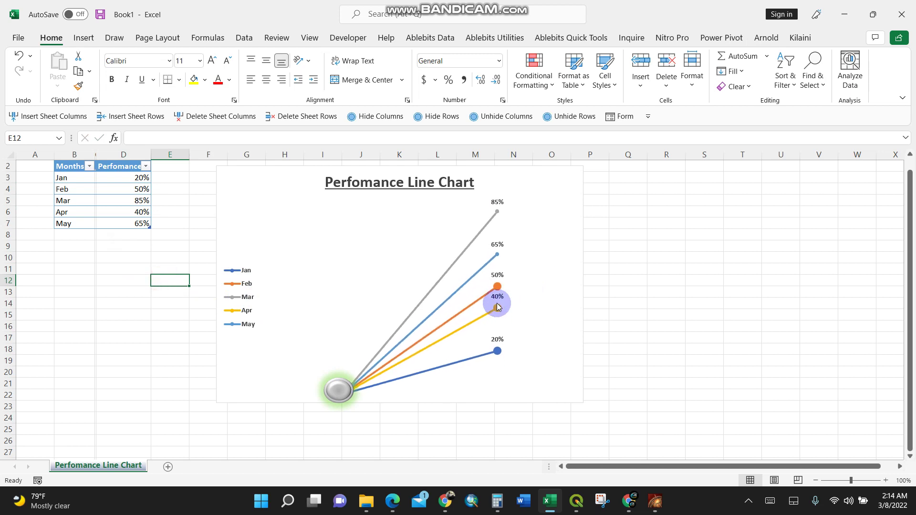
click(139, 190)
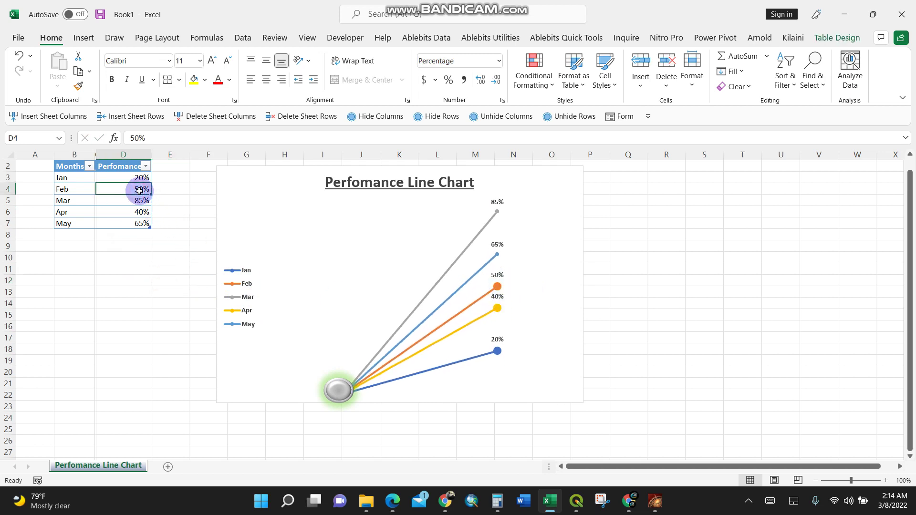
text(100)
click(134, 291)
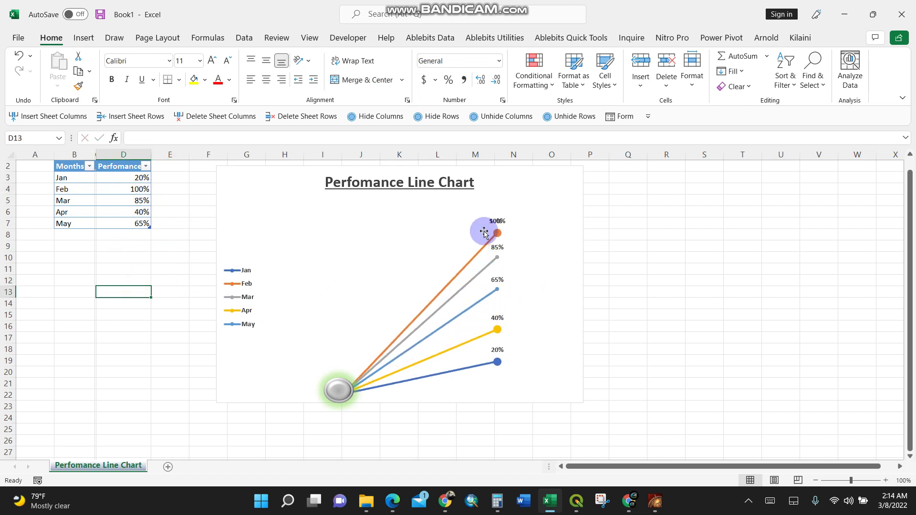
Test May's D7 at 80%, restore it to 65%, and nudge the chart left.
click(136, 226)
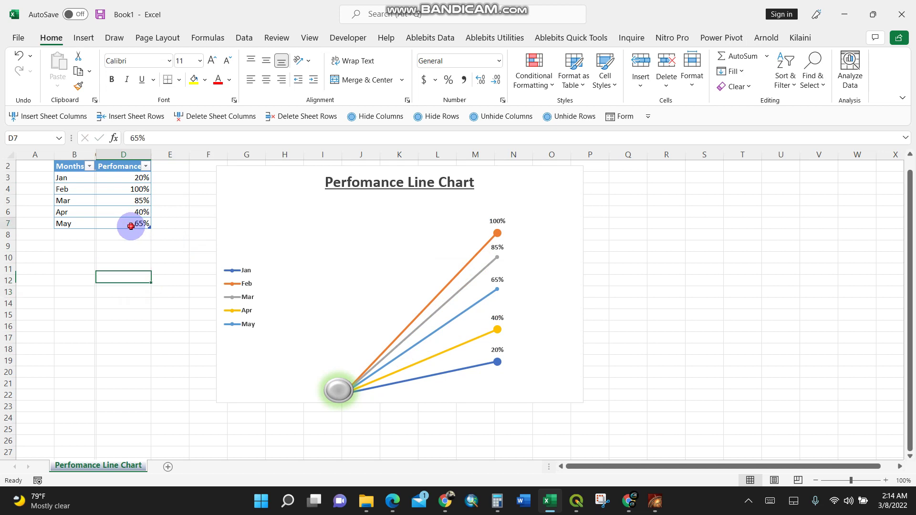
text(80)
click(133, 326)
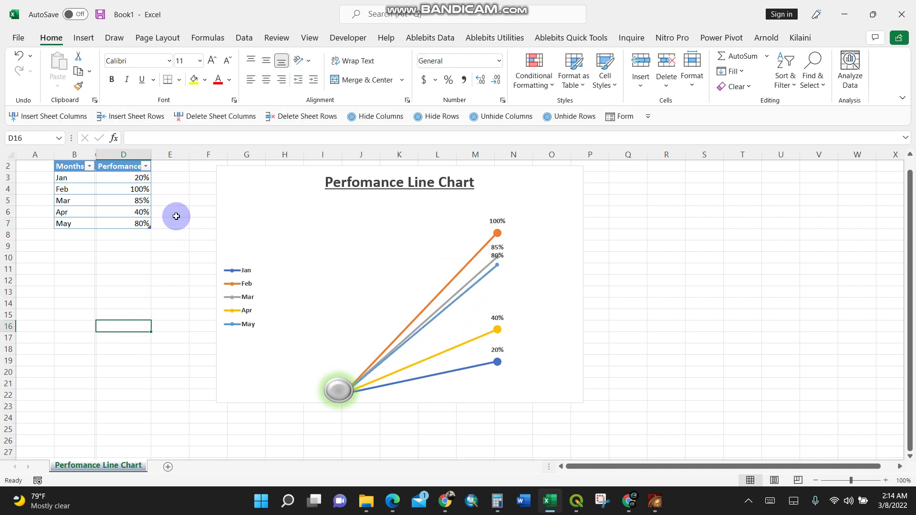
click(135, 222)
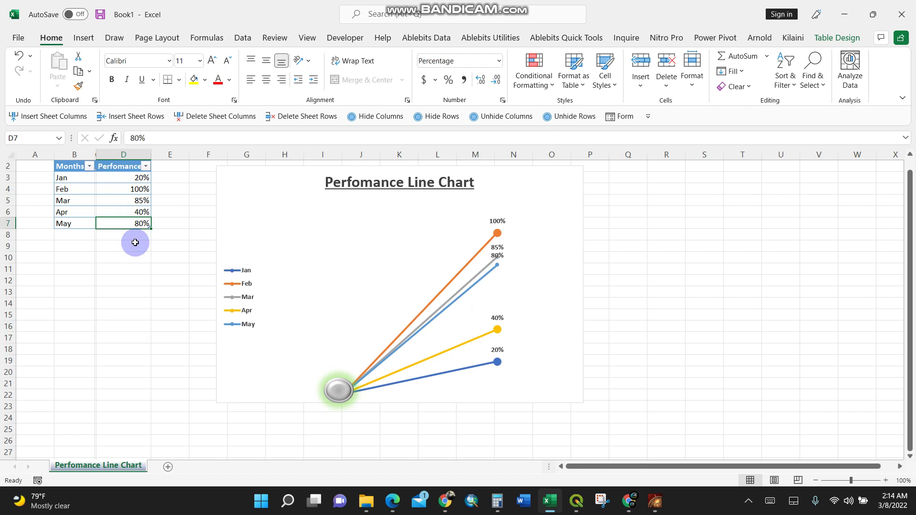
text(65)
click(125, 270)
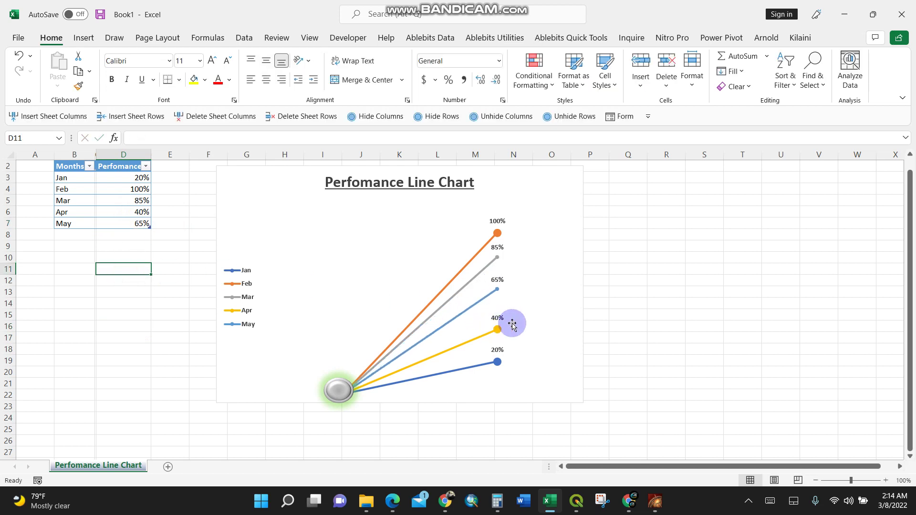
mouse_move(553, 176)
mouse_down()
mouse_move(542, 178)
mouse_move(556, 176)
mouse_up()
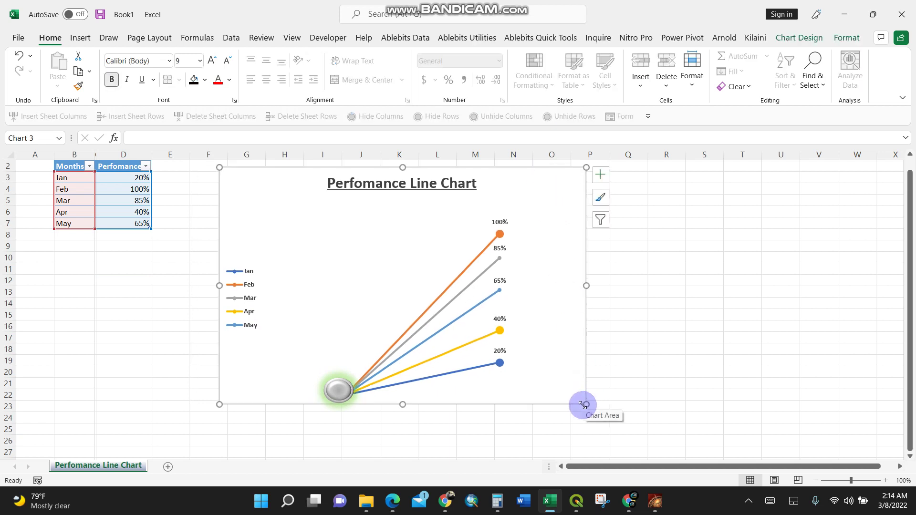
Copy the Months/Perfomance table in B2:D7.
click(138, 269)
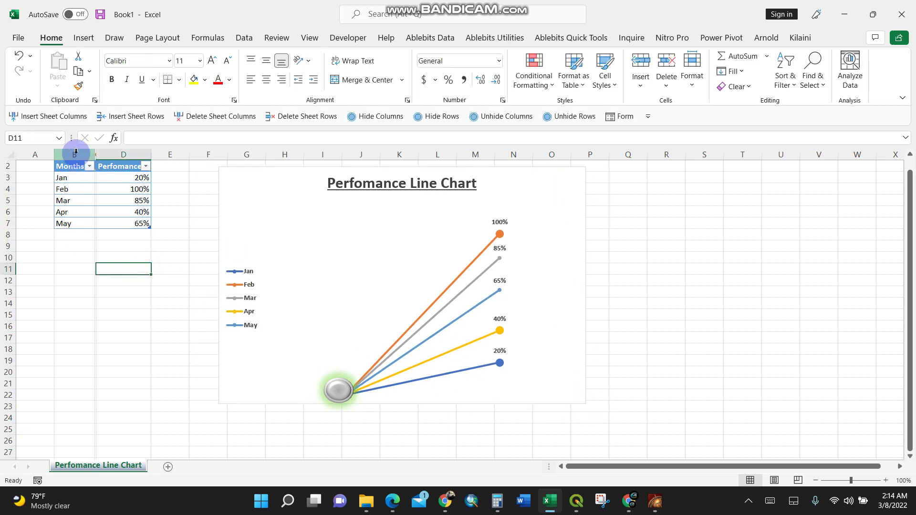
drag(61, 166, 123, 225)
key(ctrl+c)
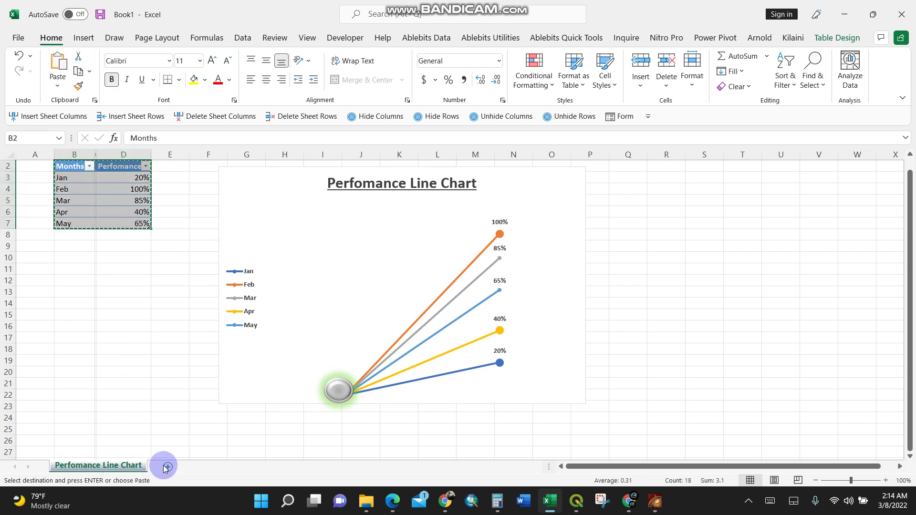
Add a new sheet and rename it Tutorial.
click(169, 467)
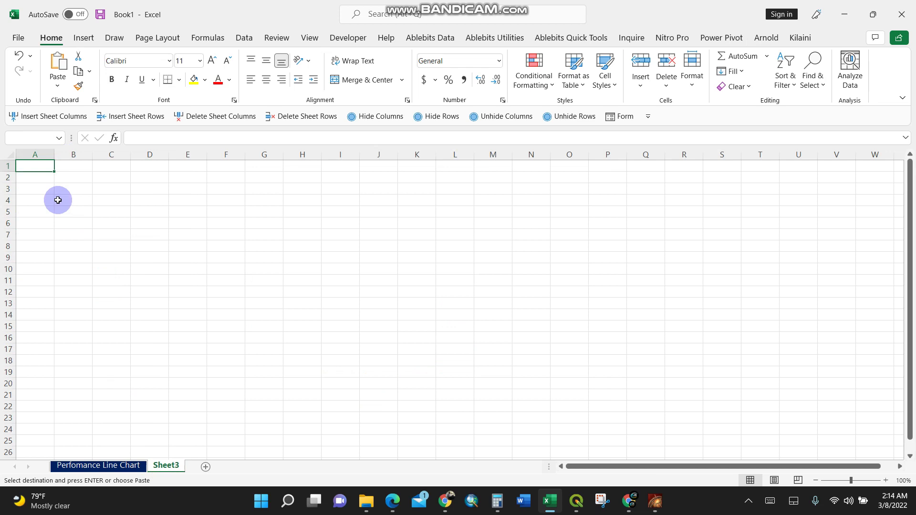
right_click(166, 468)
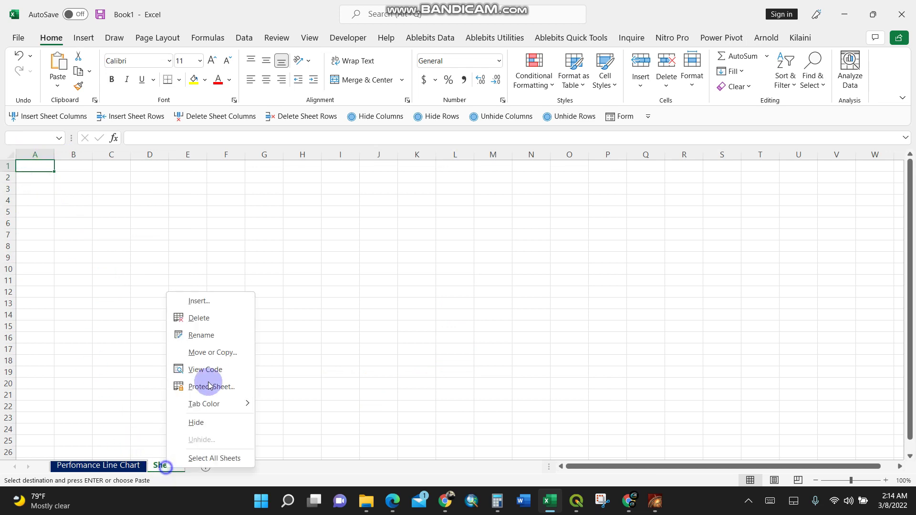
click(201, 335)
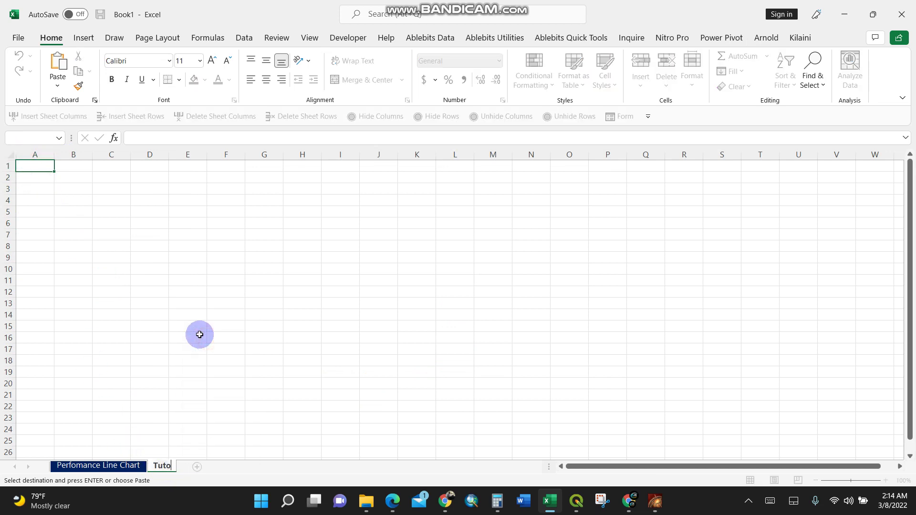
click(200, 335)
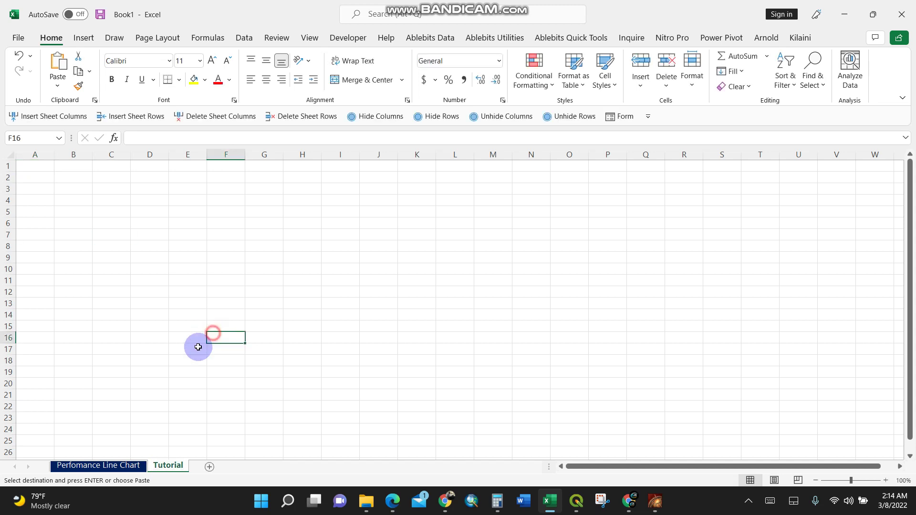
Paste the copied table into the Tutorial sheet starting at A1.
drag(39, 171, 126, 265)
key(ctrl+v)
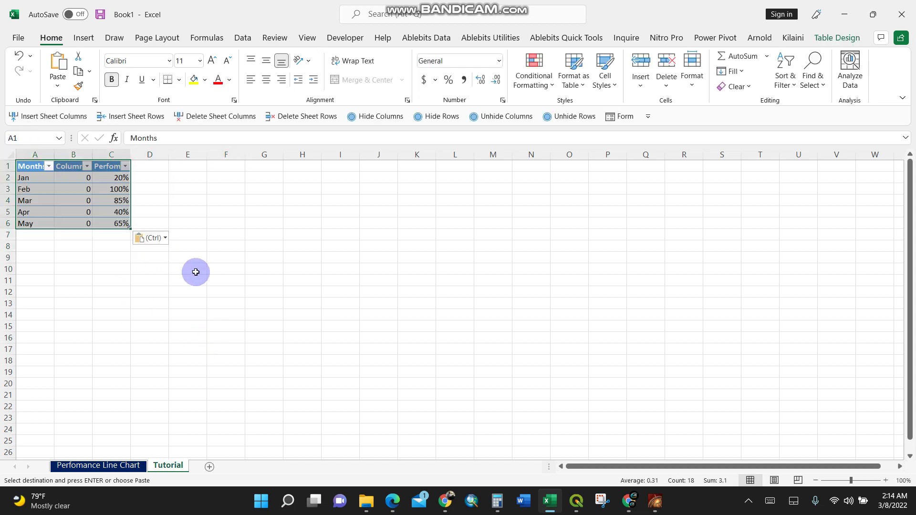
click(258, 224)
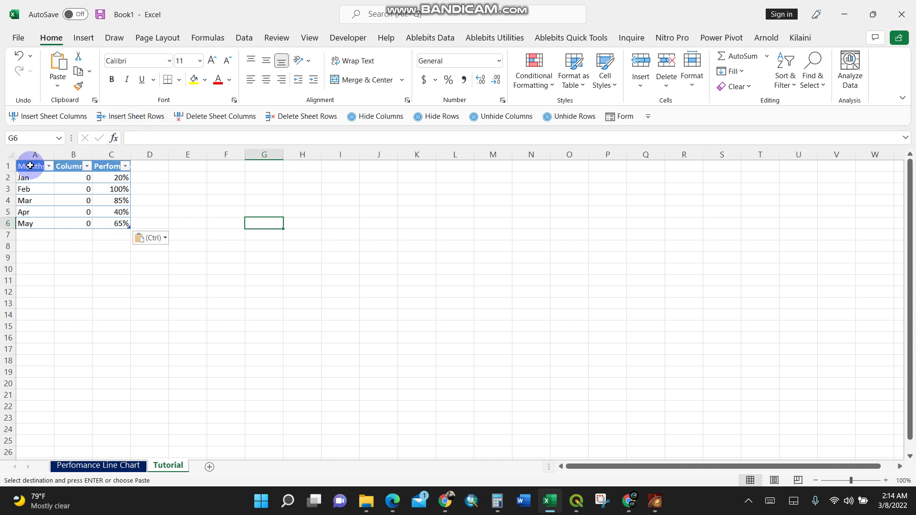
Insert a Line with Markers chart from A1:C6 and move it up beside the table.
drag(27, 166, 114, 223)
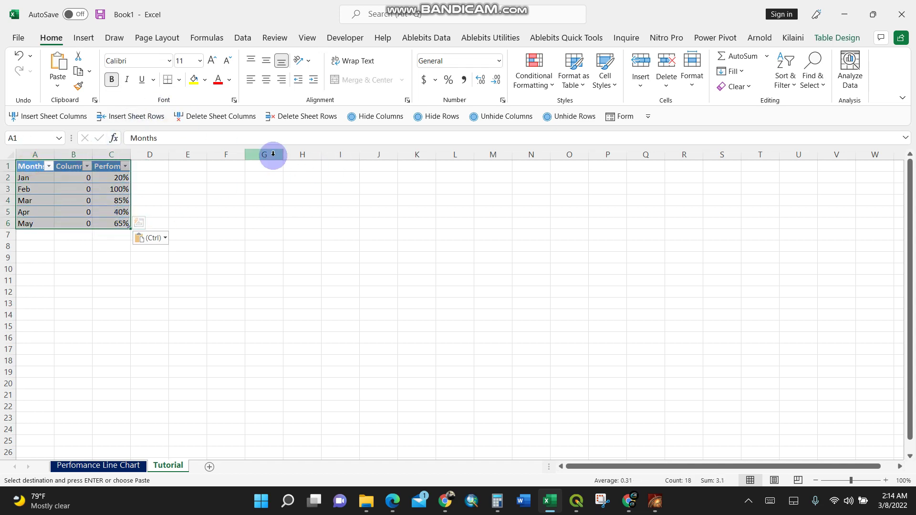
click(84, 38)
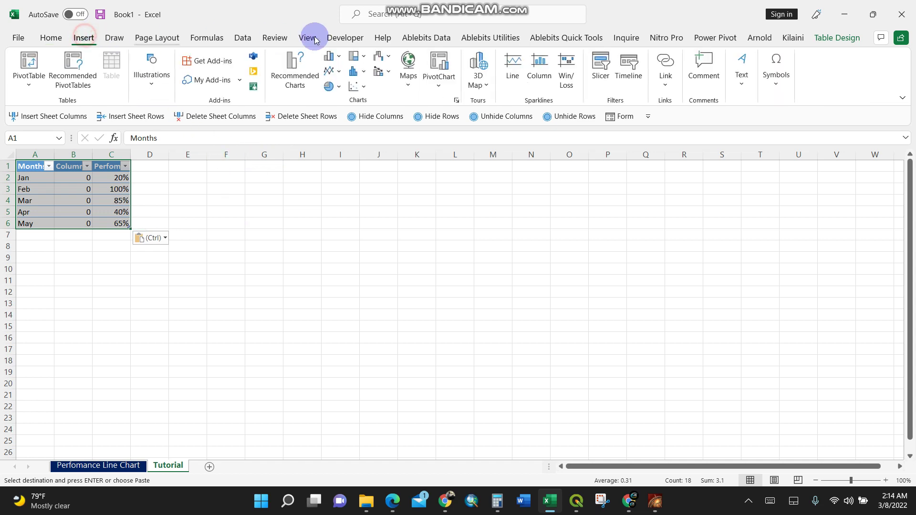
click(340, 76)
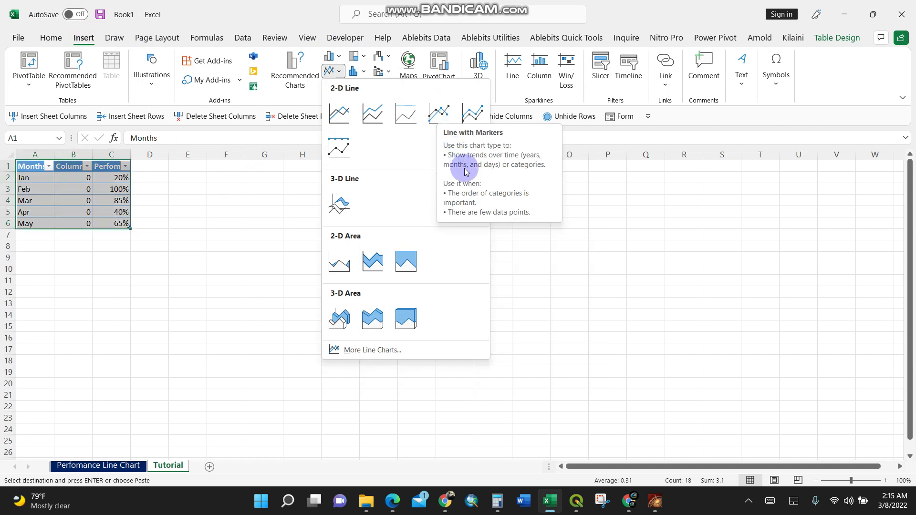
click(440, 112)
drag(552, 231, 491, 182)
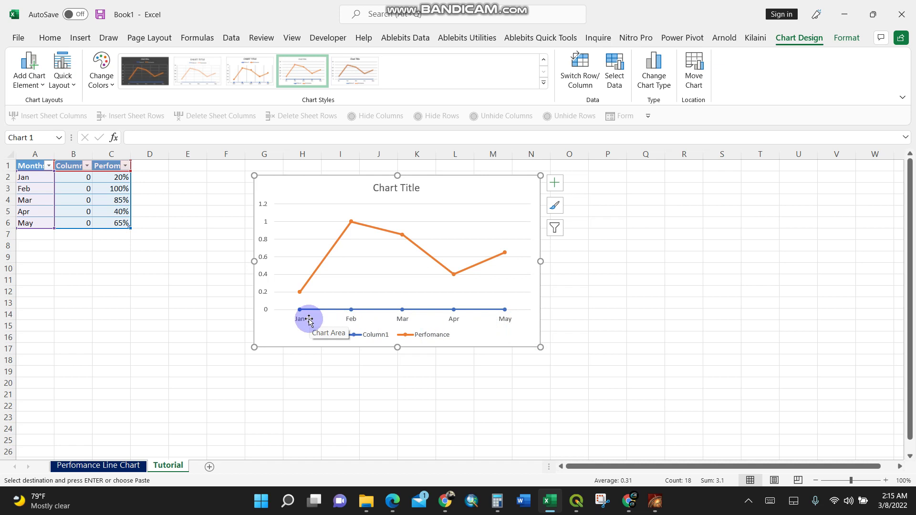
Narrow column B to 26 pixels and enlarge and reposition the line chart.
click(76, 200)
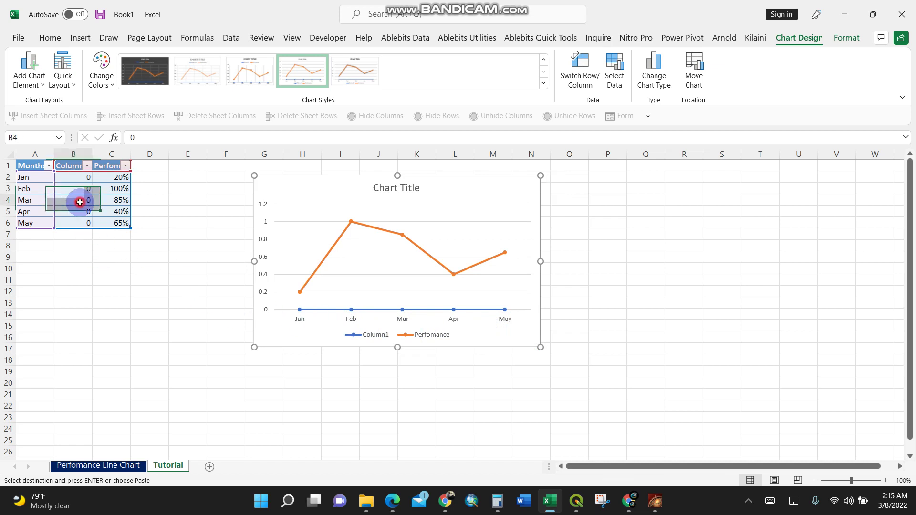
drag(95, 156, 62, 156)
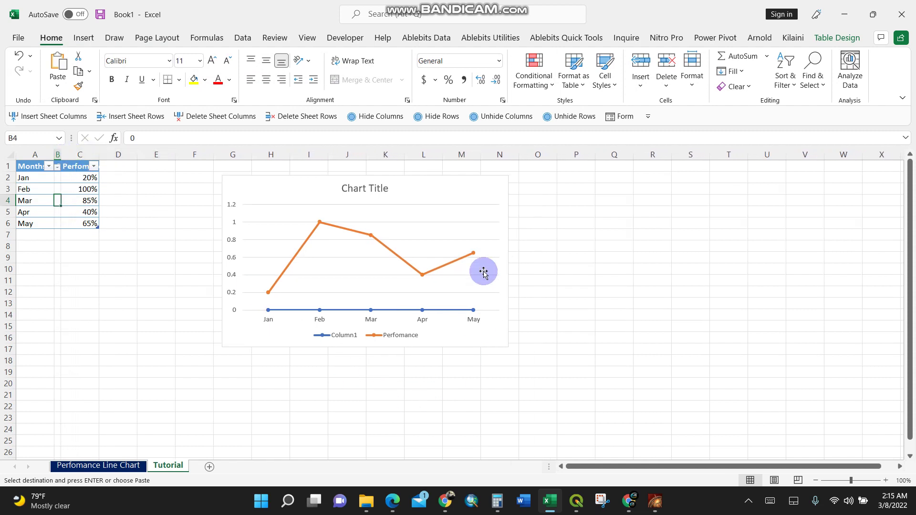
drag(443, 178, 505, 196)
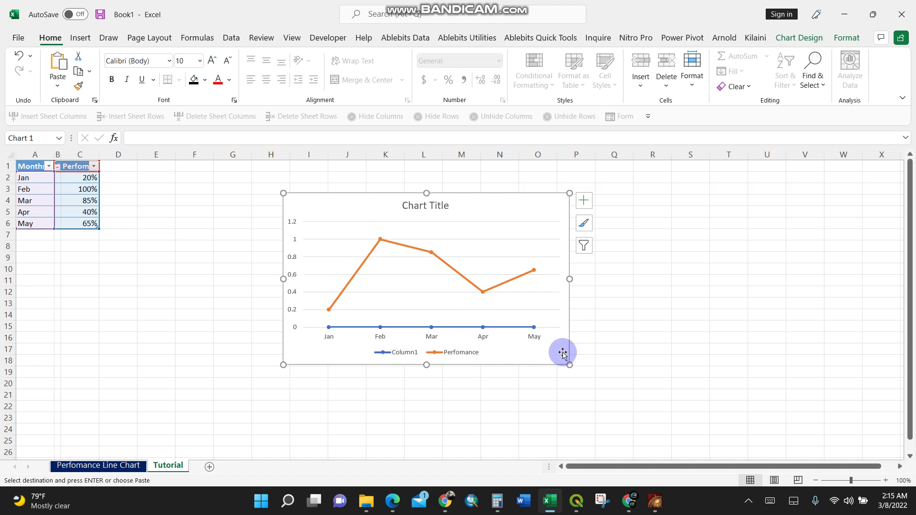
drag(569, 366, 639, 415)
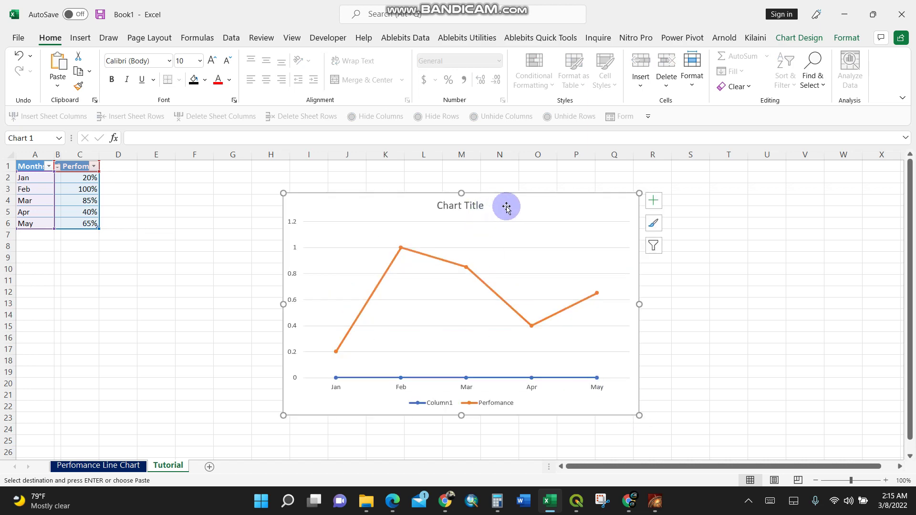
drag(526, 198, 479, 184)
Compare with the finished chart on the Perfomance Line Chart sheet, then reselect the Tutorial chart.
click(102, 466)
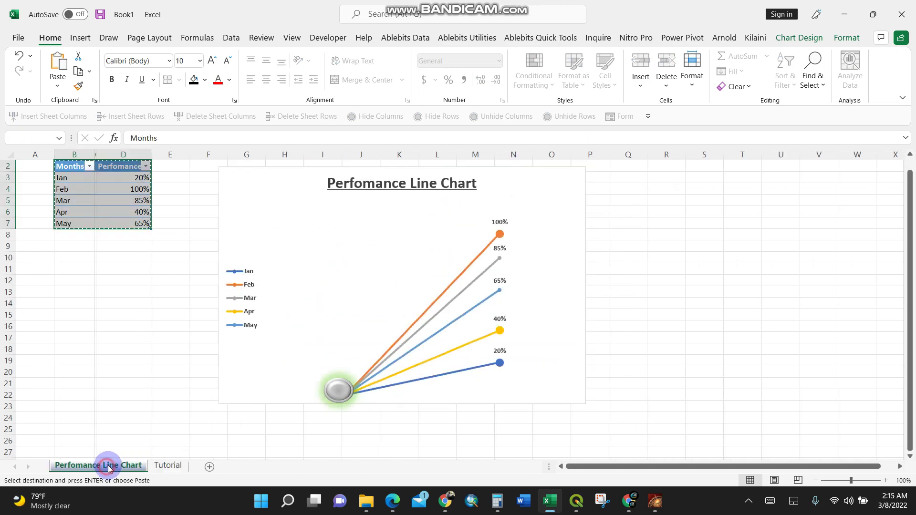
click(168, 465)
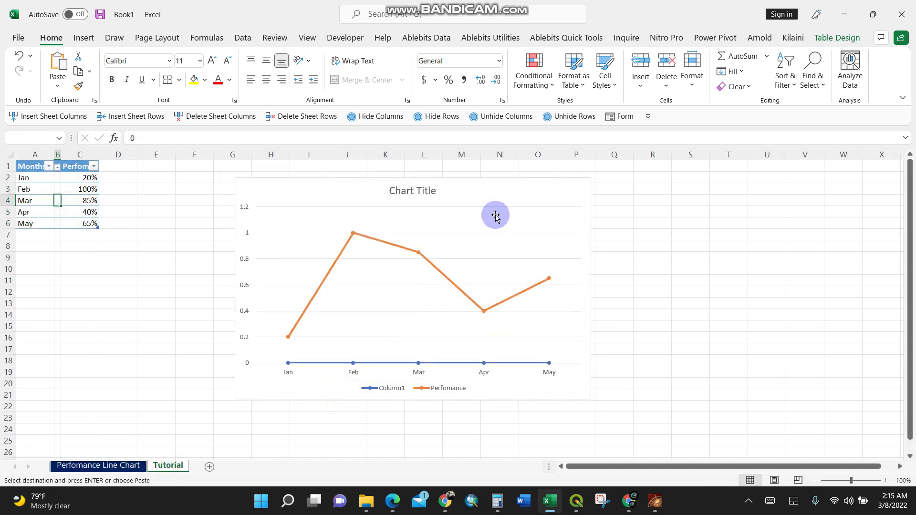
click(514, 183)
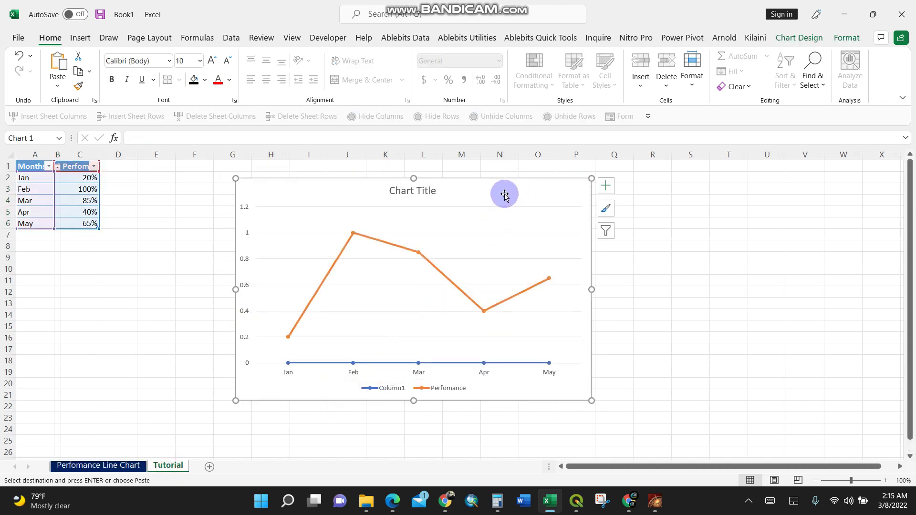
Hide the chart's axes and position the Column1/Perfomance legend on the Left.
click(608, 189)
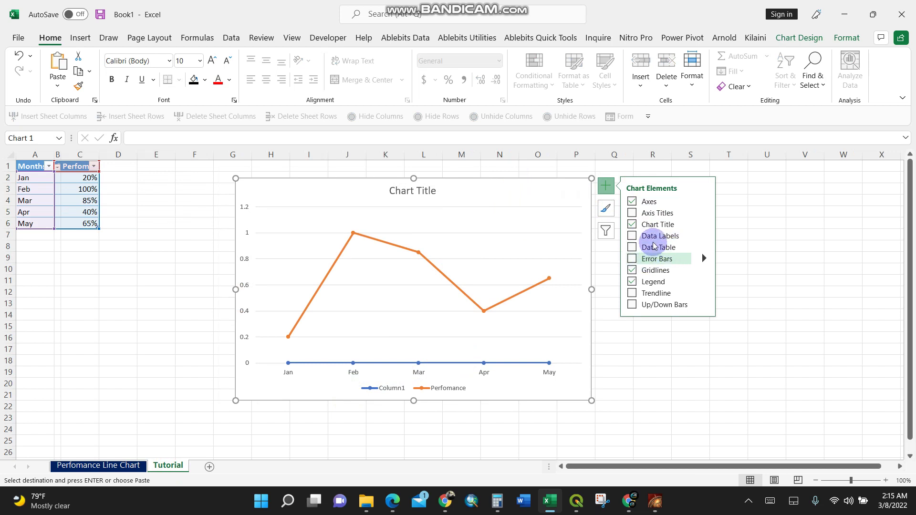
click(632, 202)
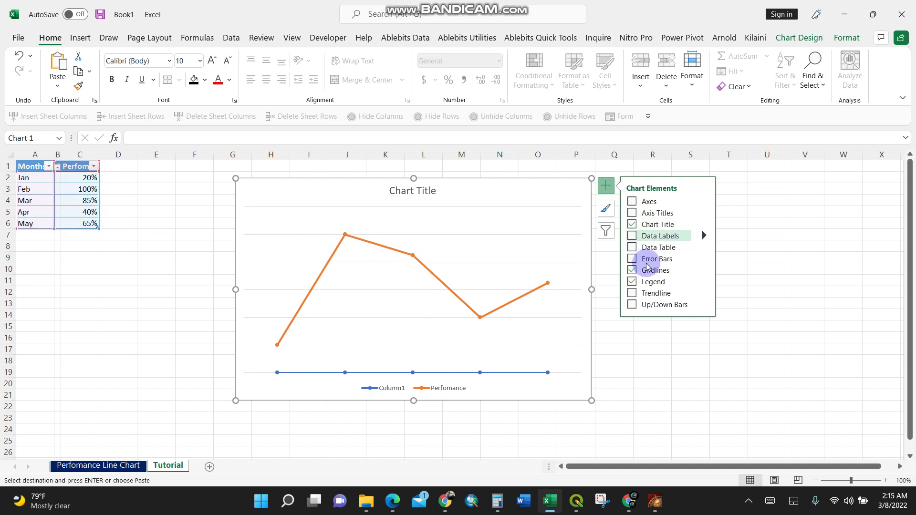
click(703, 281)
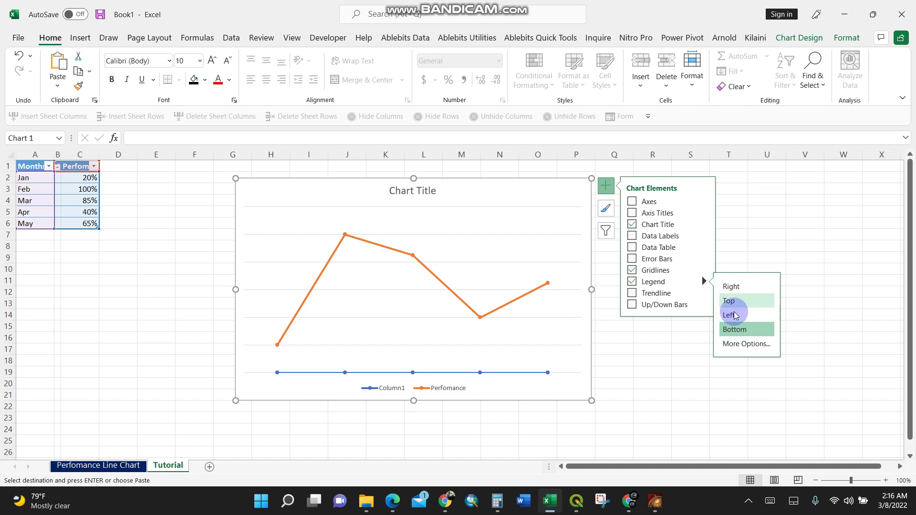
click(735, 315)
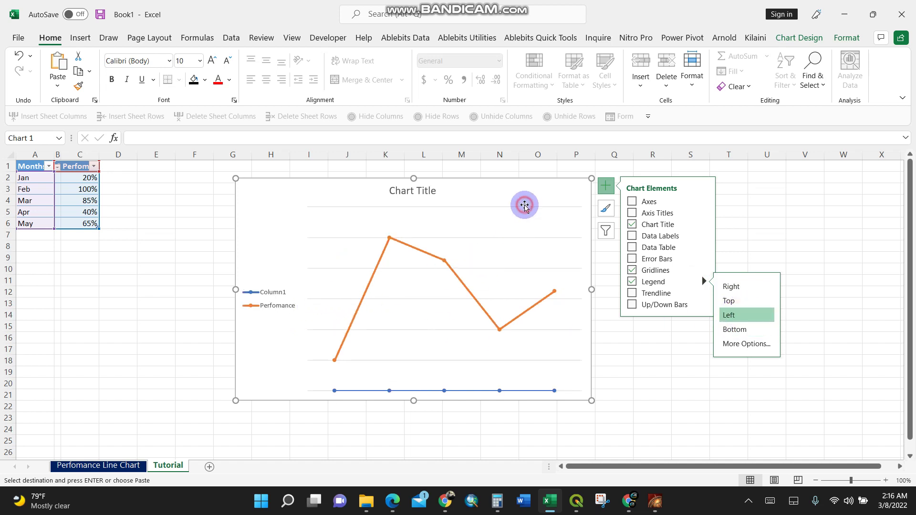
click(689, 408)
click(508, 221)
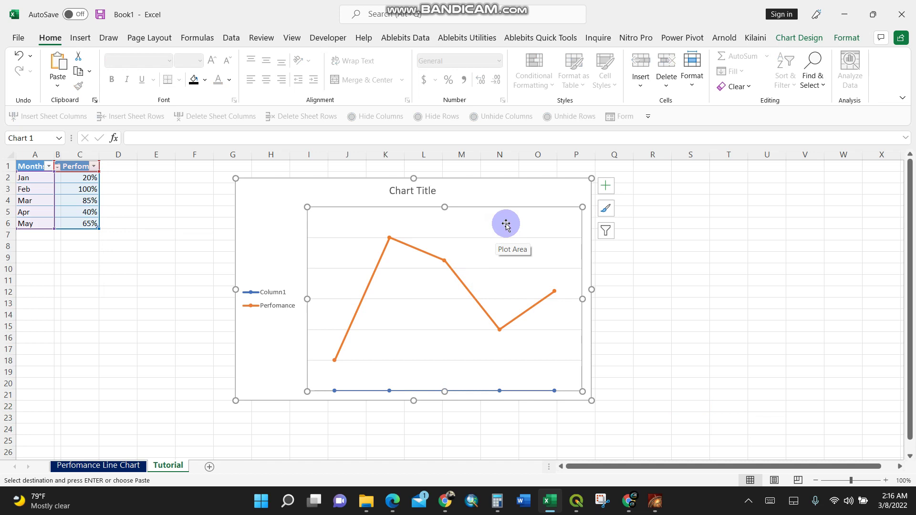
Switch Row/Column in Select Data so Jan–May become five separate series.
right_click(506, 224)
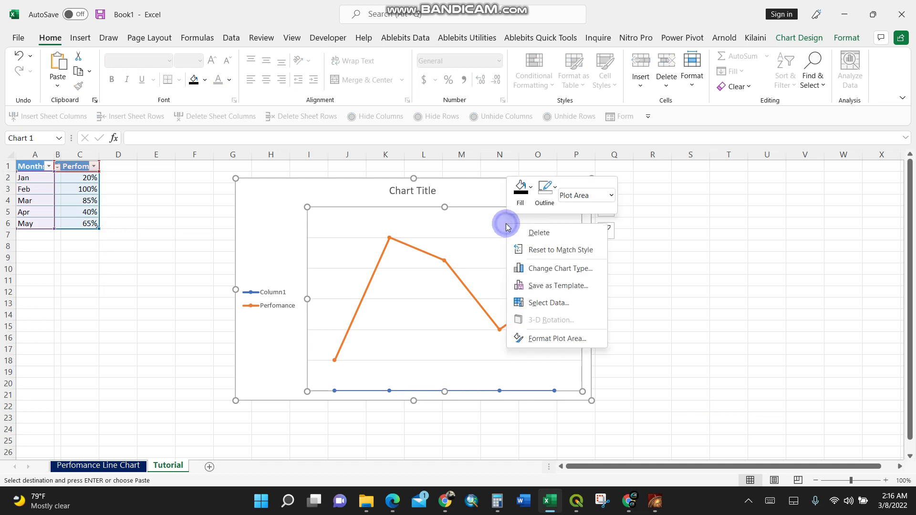
click(547, 303)
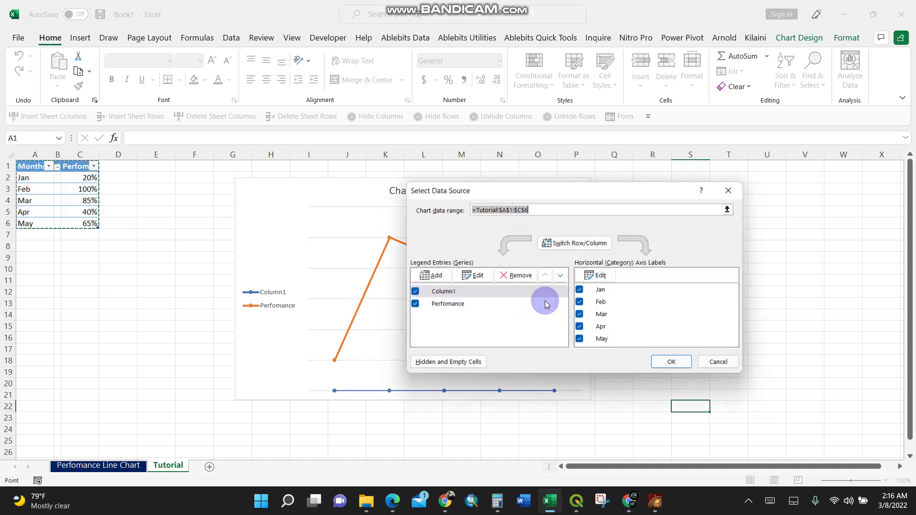
click(575, 244)
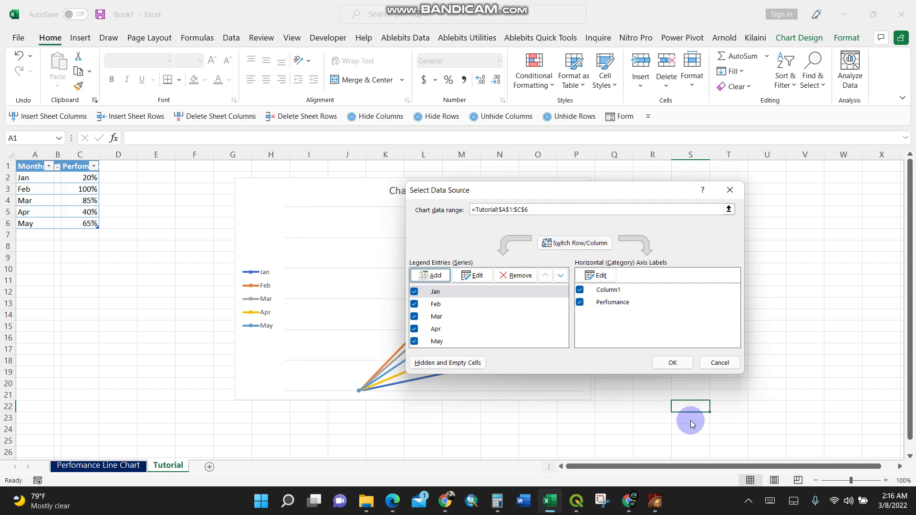
click(672, 363)
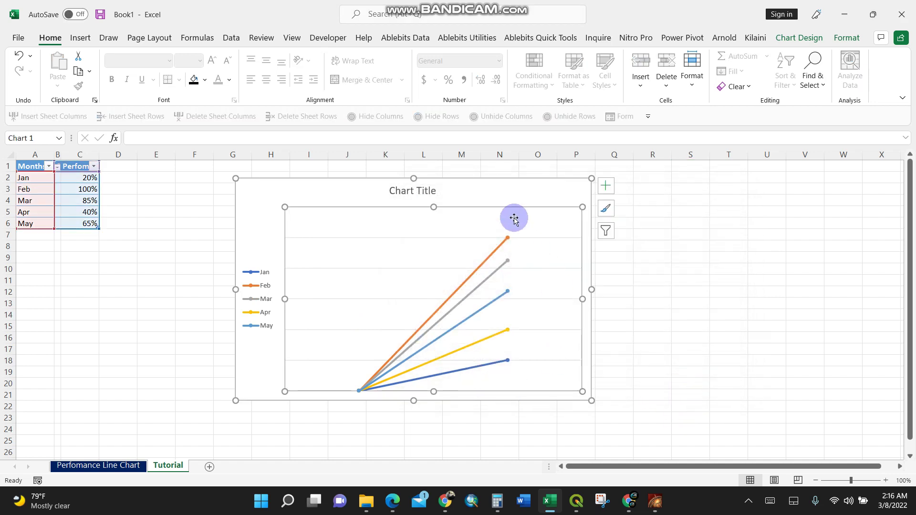
Move the chart slightly left and enlarge it downward and right.
drag(523, 186, 498, 184)
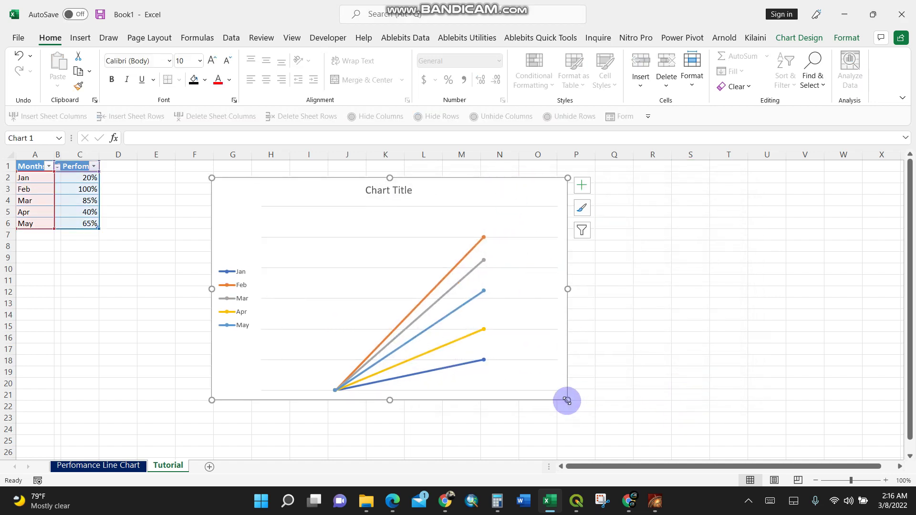
drag(568, 400, 587, 425)
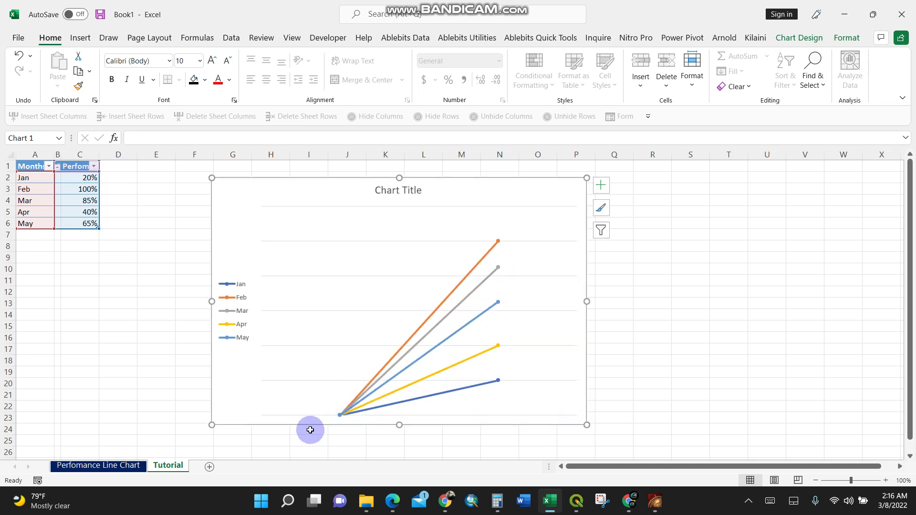
click(503, 214)
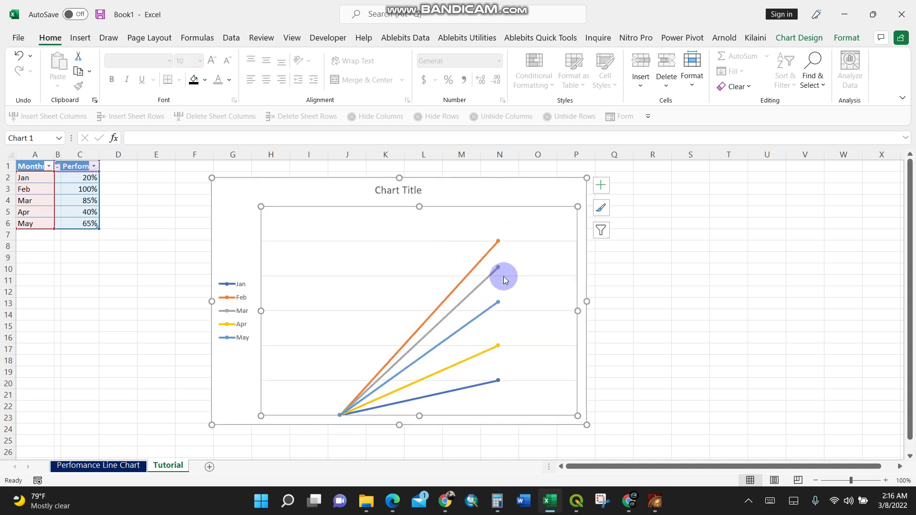
Add data labels at the Right of each point, showing 20%, 100%, 85%, 40%, 65%.
click(601, 186)
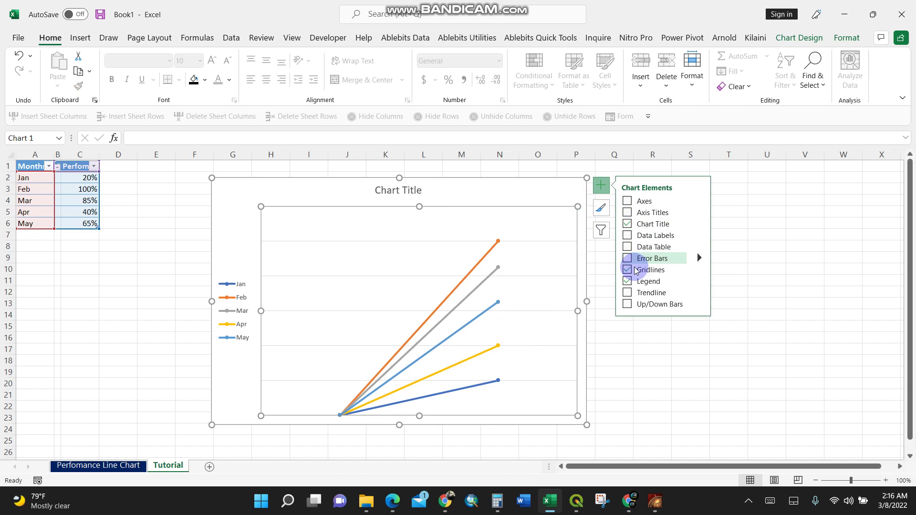
click(627, 235)
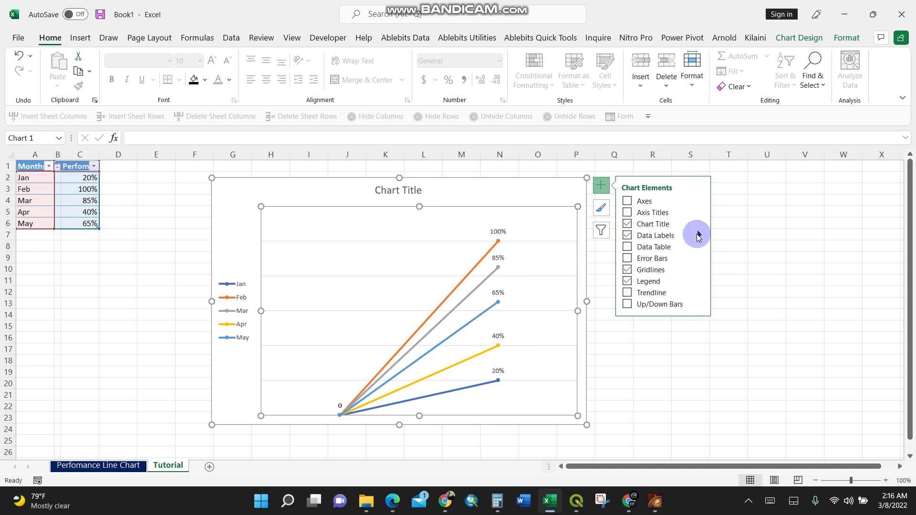
click(698, 236)
click(738, 270)
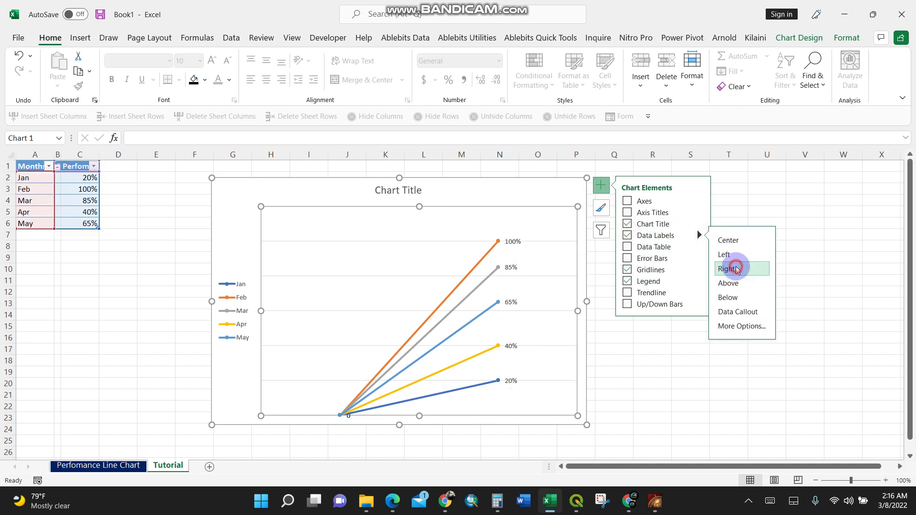
click(682, 372)
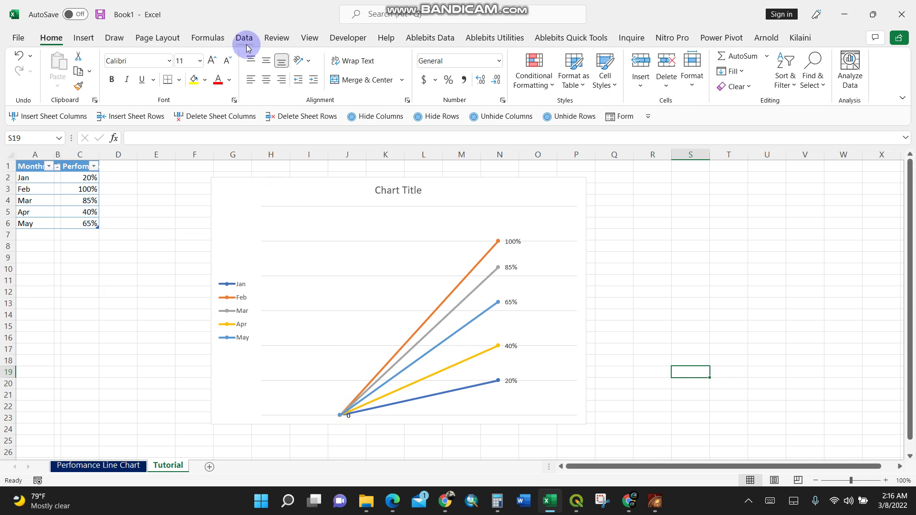
Draw an oval shape and place it where the chart lines meet.
click(83, 38)
click(153, 86)
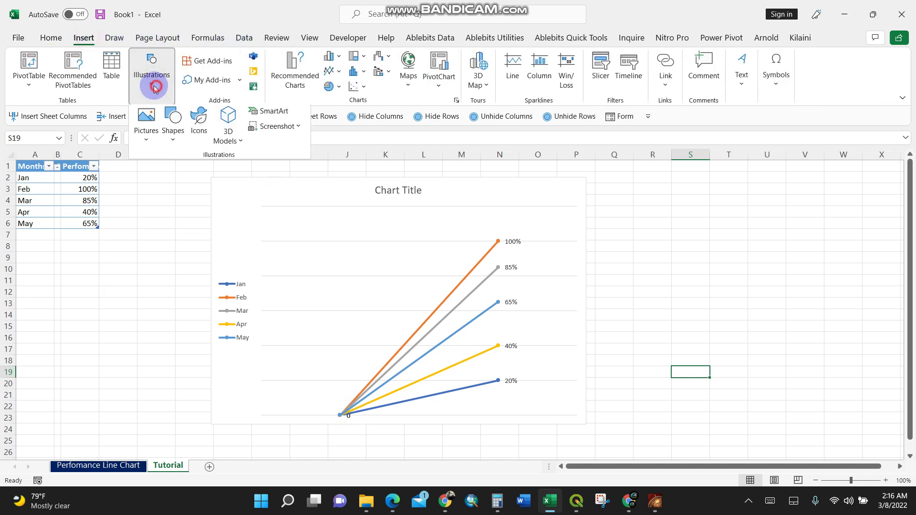
click(173, 119)
click(214, 176)
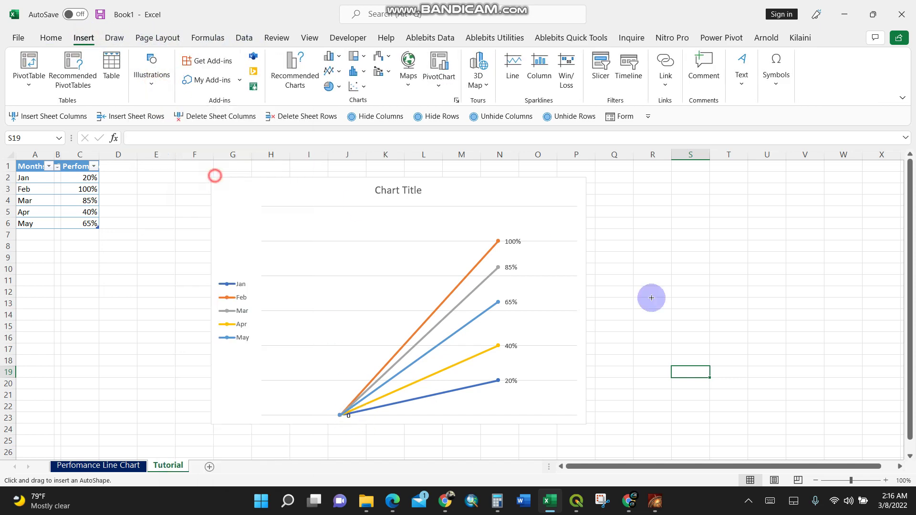
click(687, 307)
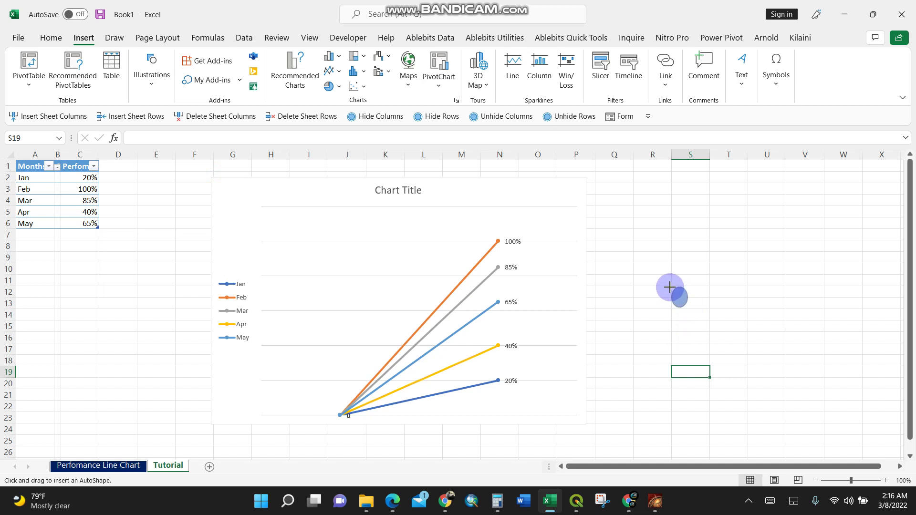
drag(679, 297, 337, 409)
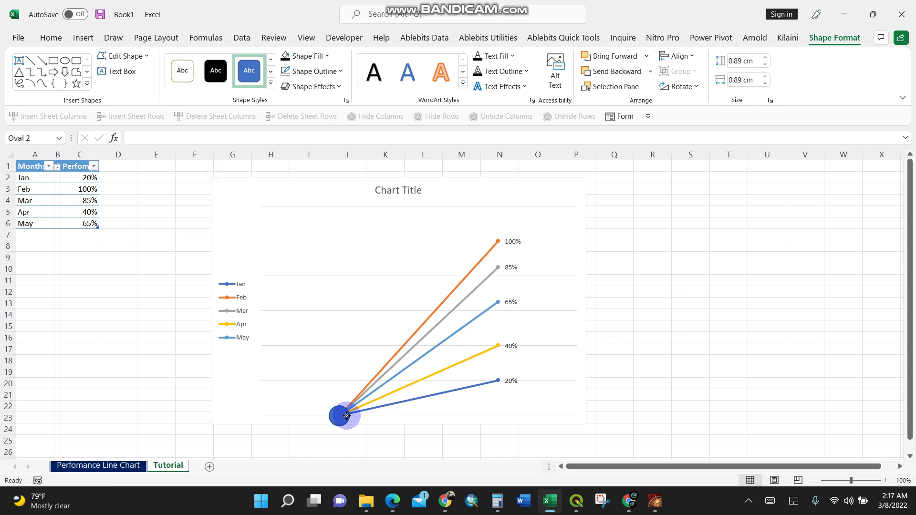
drag(347, 414, 345, 414)
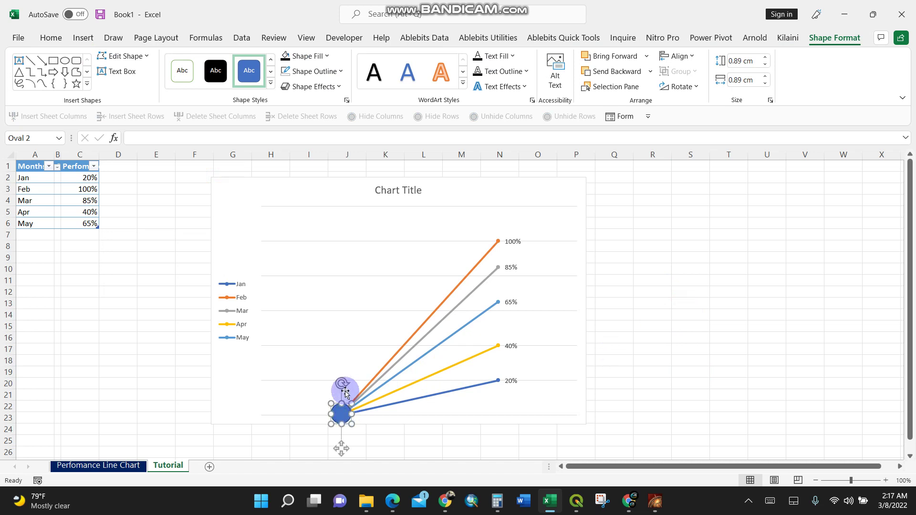
Give the oval a bevel effect and a Black, Text 1, Lighter 35% fill.
click(342, 86)
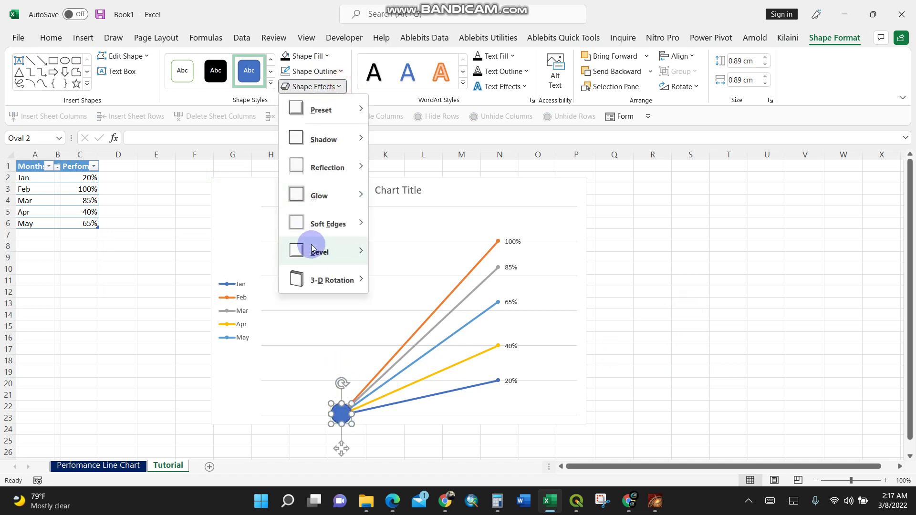
mouse_move(328, 248)
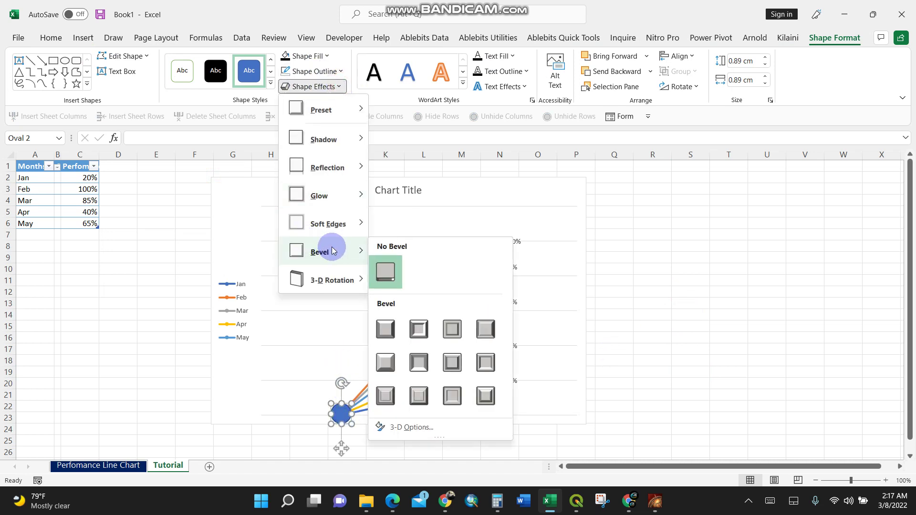
click(479, 400)
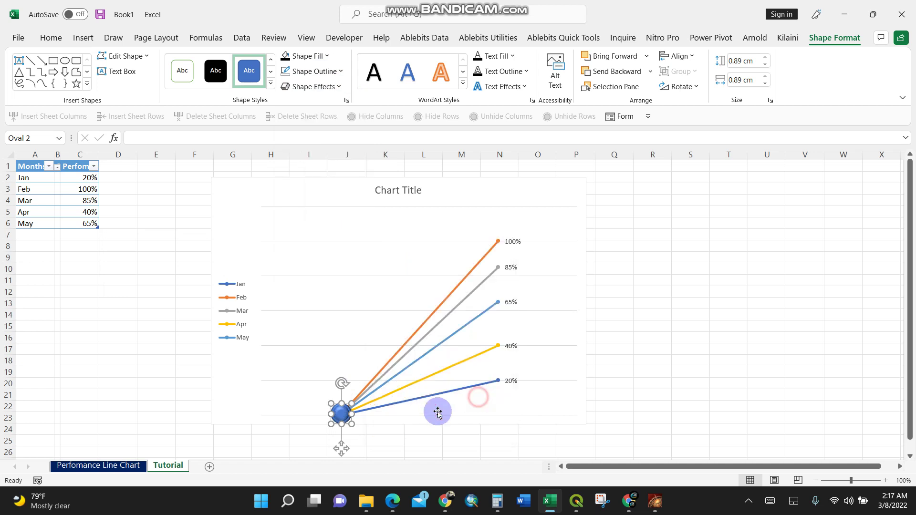
click(330, 58)
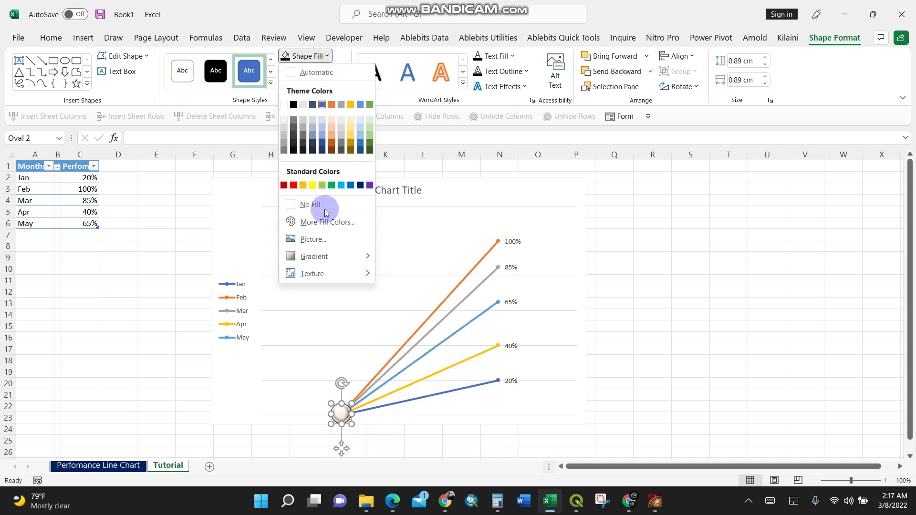
click(294, 125)
click(675, 301)
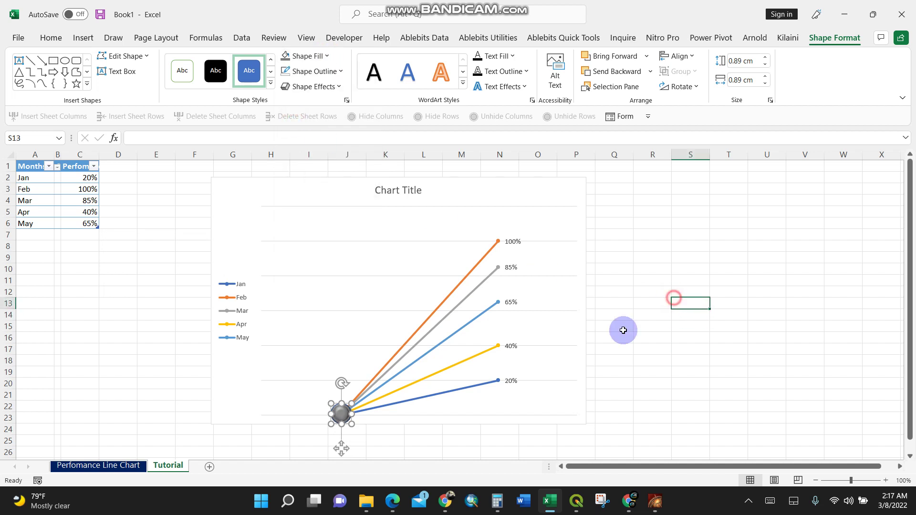
Bold the 100%, 65%, 40% and 20% data labels.
click(514, 242)
click(111, 79)
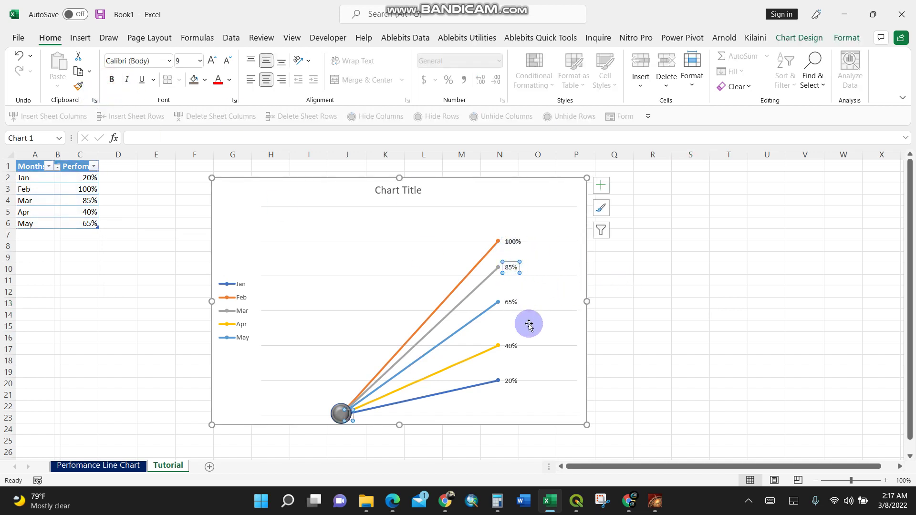
click(509, 302)
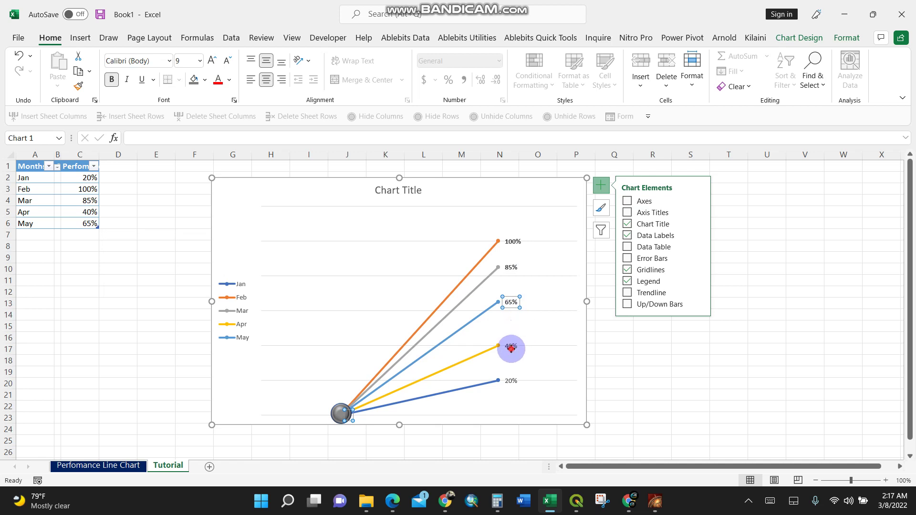
key(ctrl+b)
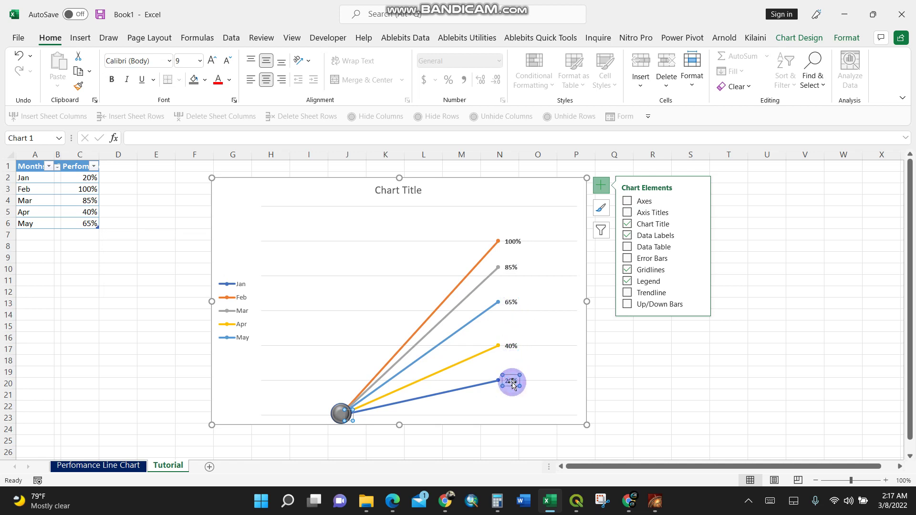
key(ctrl+b)
click(714, 418)
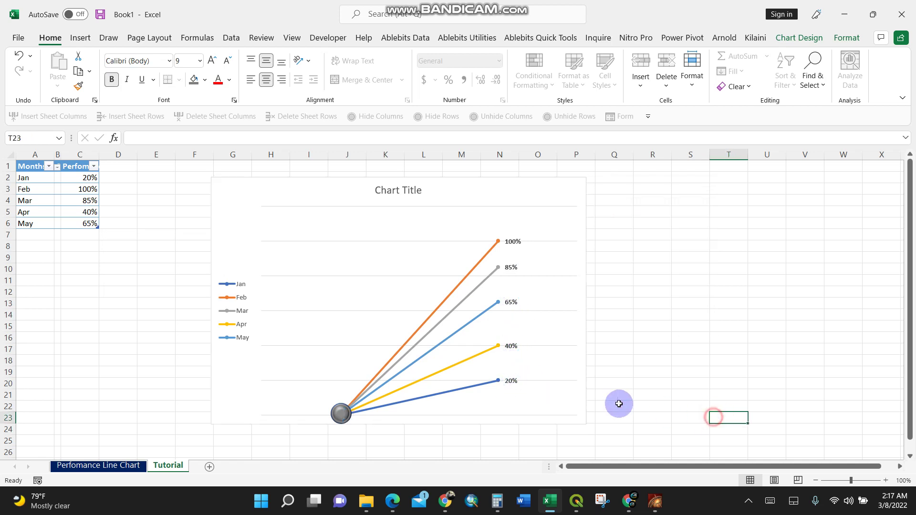
Select the Feb series and dismiss its right-click menu.
click(498, 242)
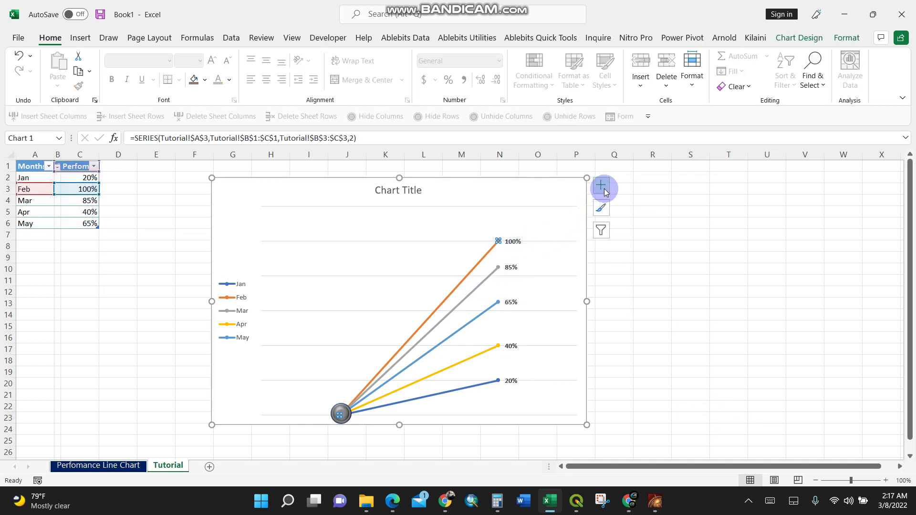
right_click(500, 241)
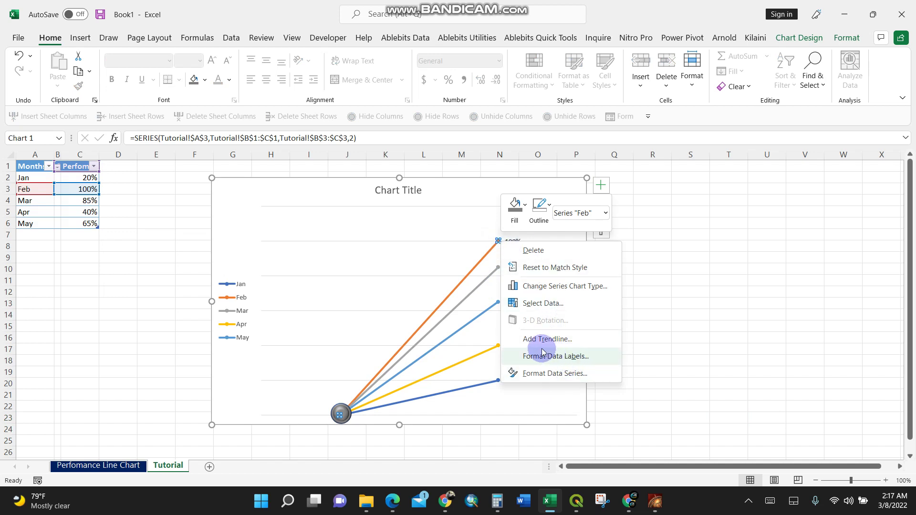
click(496, 239)
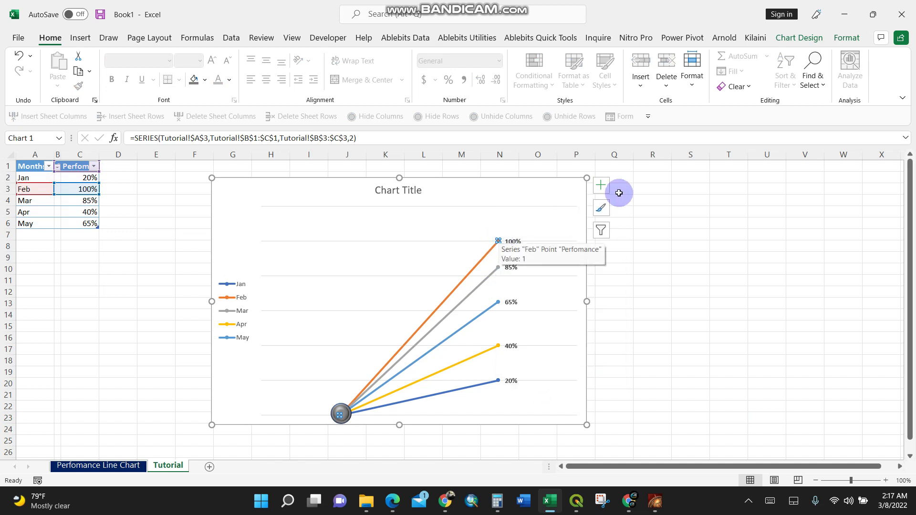
Give the Feb series a built-in marker of size 12.
right_click(535, 203)
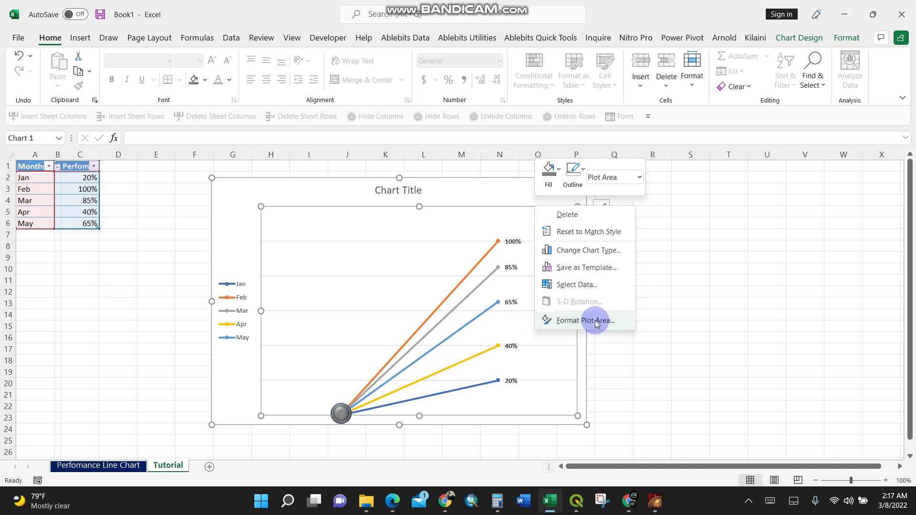
click(582, 321)
click(510, 242)
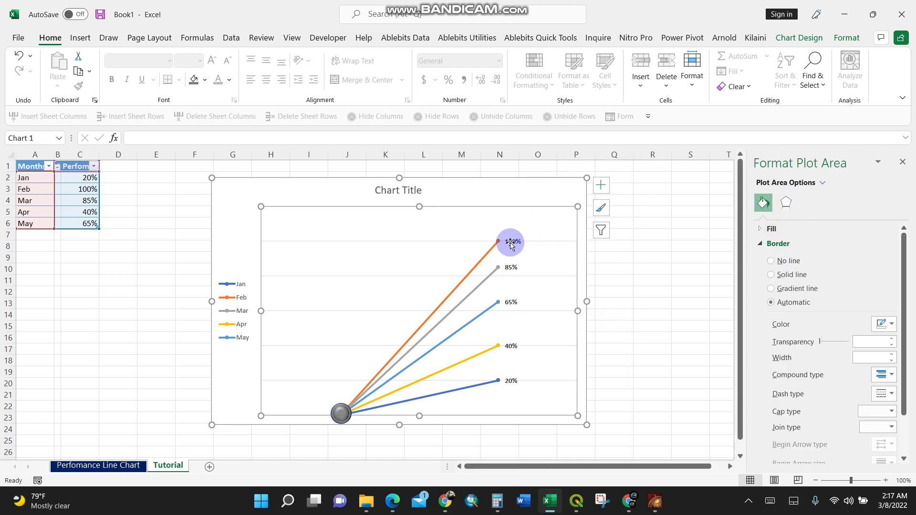
click(813, 230)
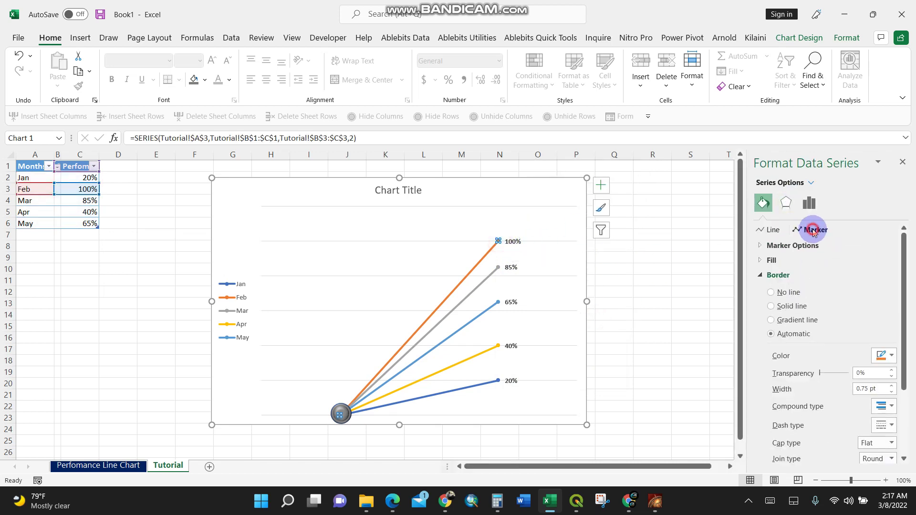
click(788, 247)
click(796, 290)
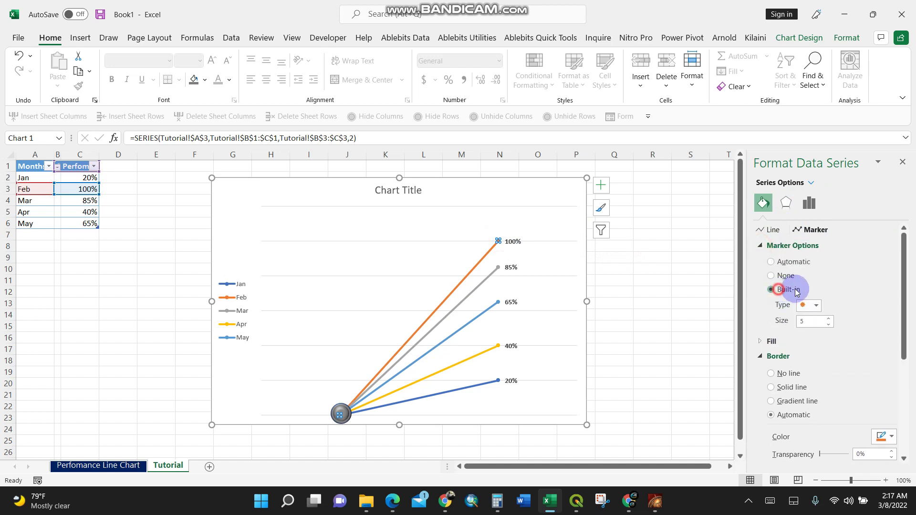
click(817, 304)
click(813, 321)
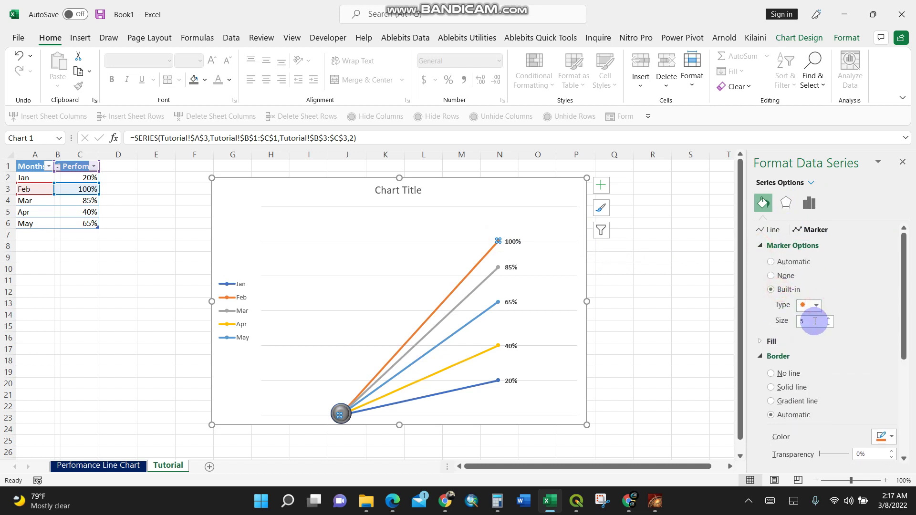
text(12)
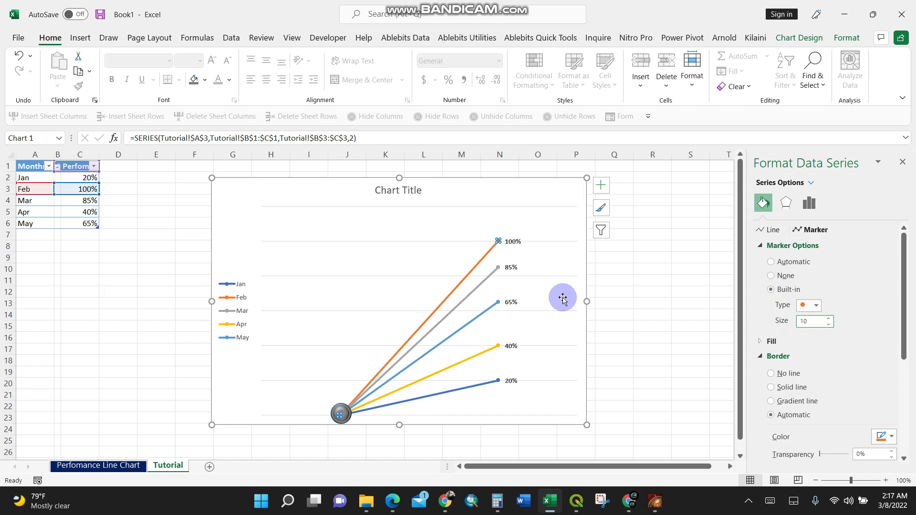
click(539, 273)
Switch the Mar series marker to a built-in style and enlarge it.
click(499, 268)
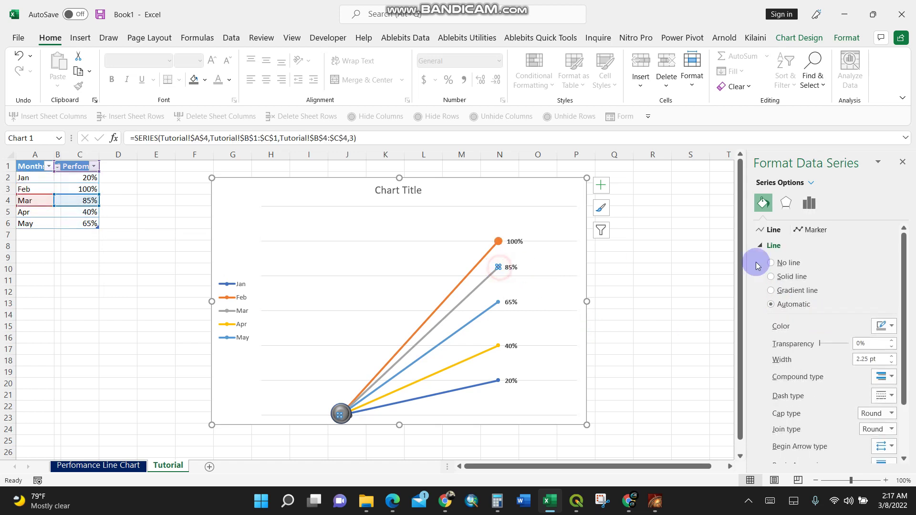
click(807, 230)
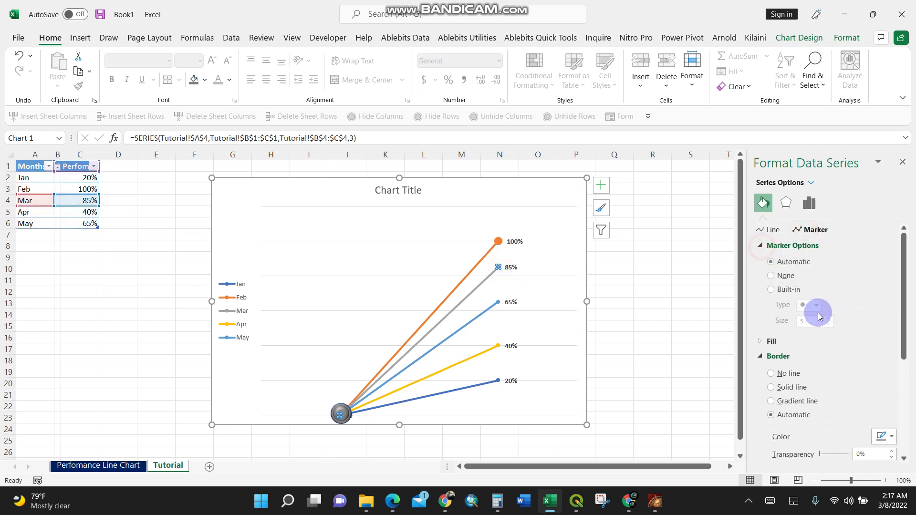
click(781, 290)
double_click(812, 322)
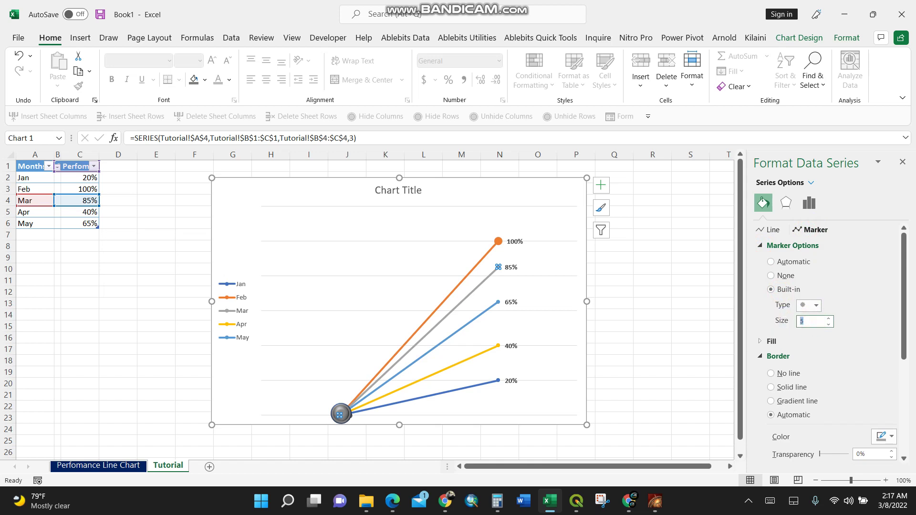
click(721, 304)
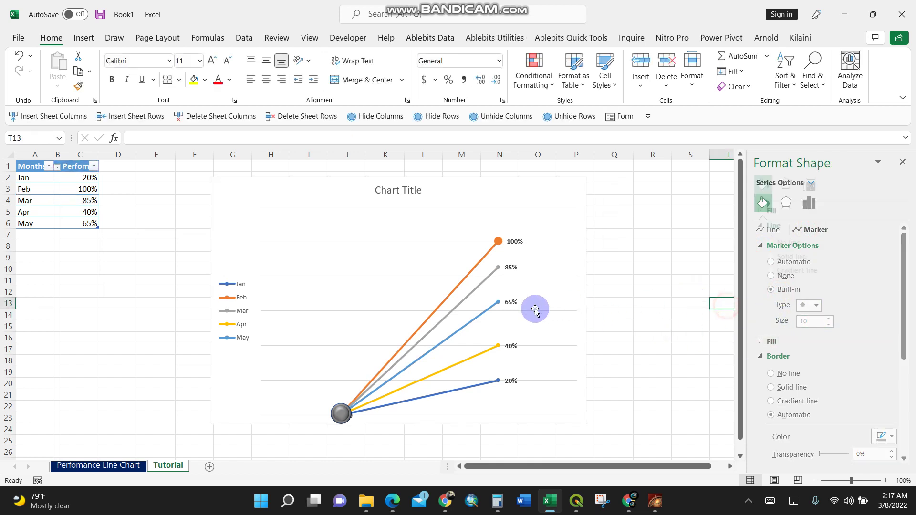
Set the May series marker size to 10.
click(499, 303)
click(768, 231)
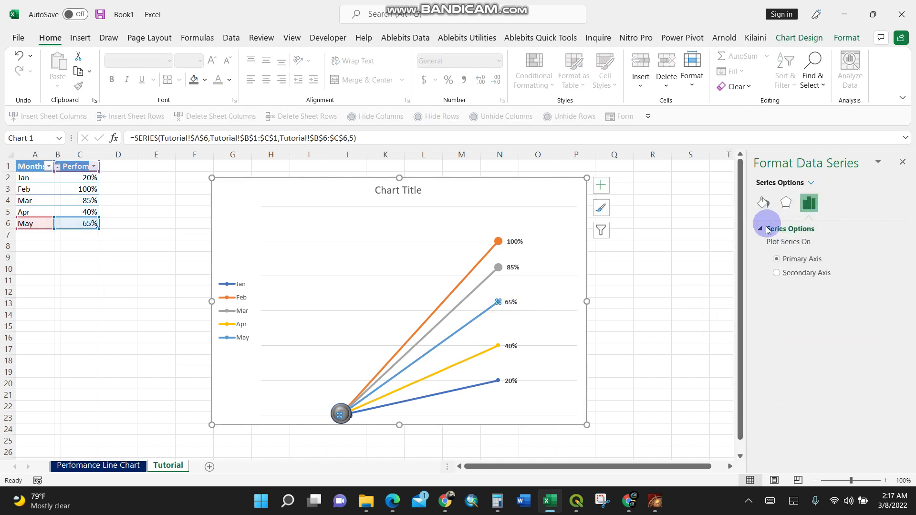
click(763, 202)
click(811, 230)
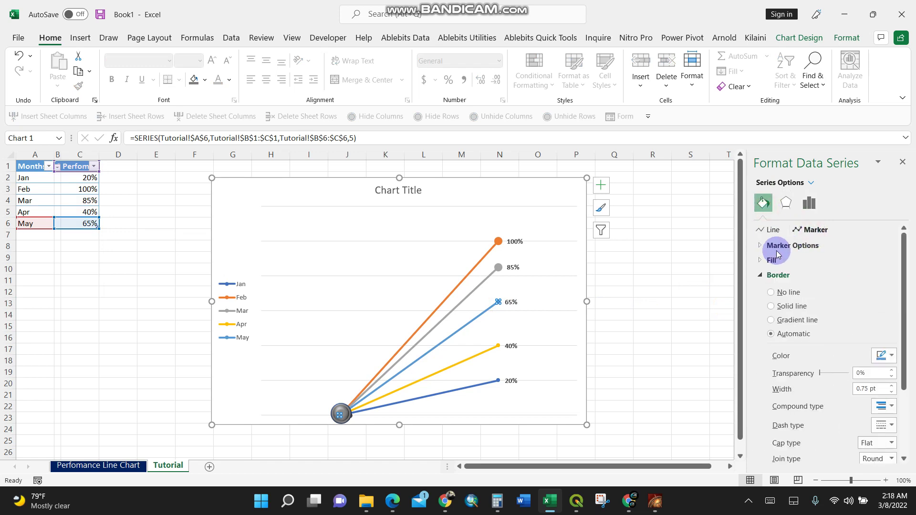
click(777, 249)
click(802, 322)
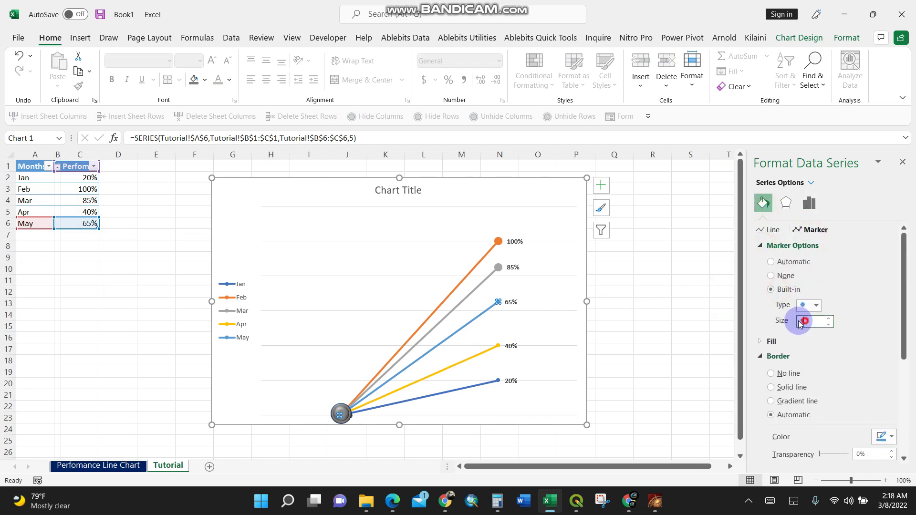
text(10)
click(698, 282)
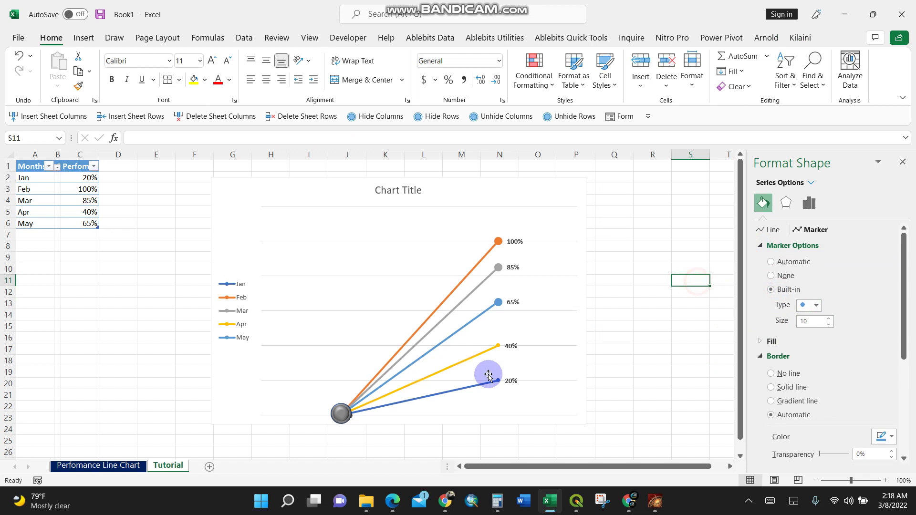
Set the Apr series marker size to 10.
click(500, 348)
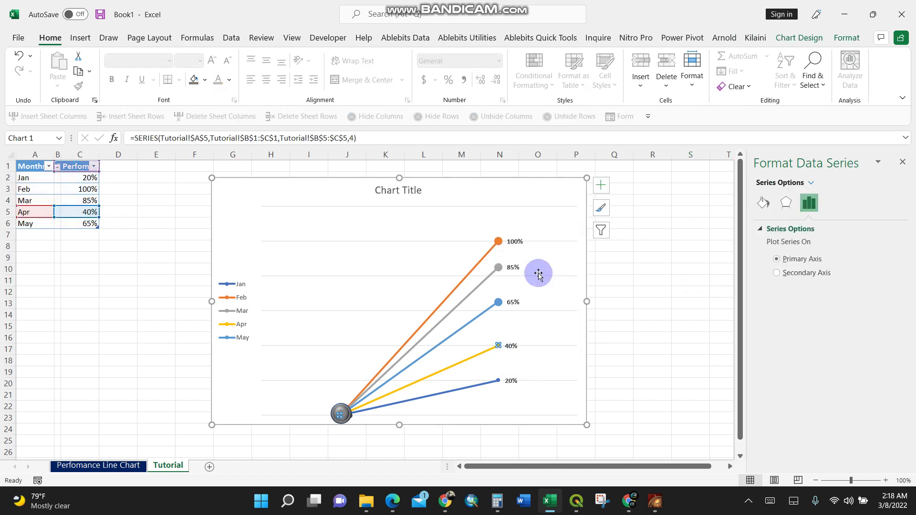
click(773, 214)
click(809, 230)
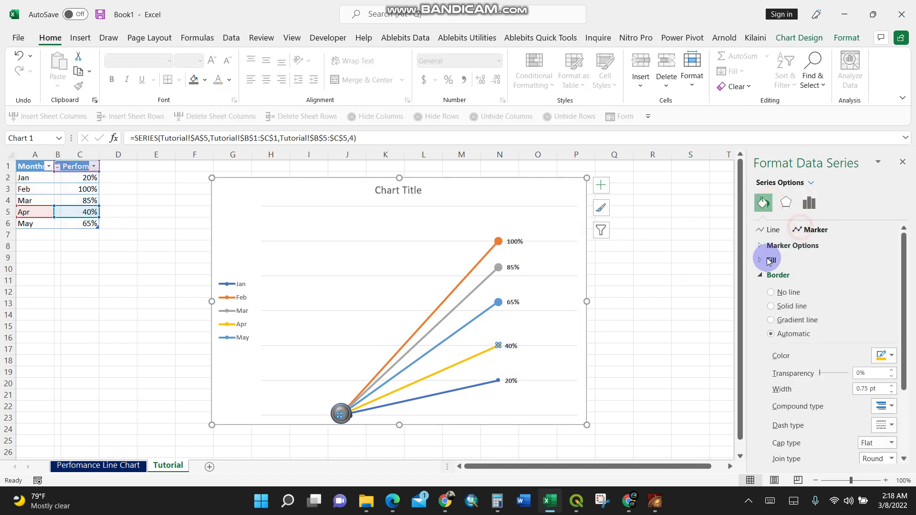
click(759, 246)
double_click(806, 321)
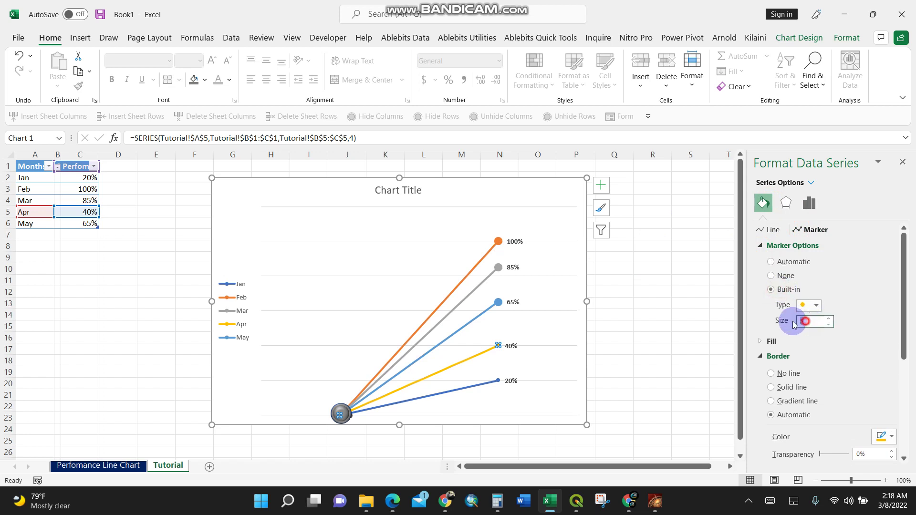
text(10)
click(668, 337)
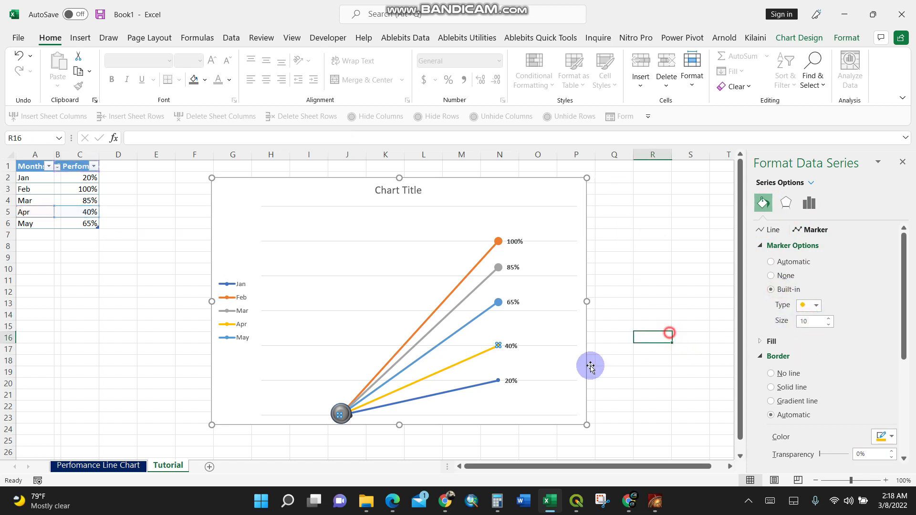
Give the Jan series a built-in marker of size 10.
click(498, 380)
click(763, 202)
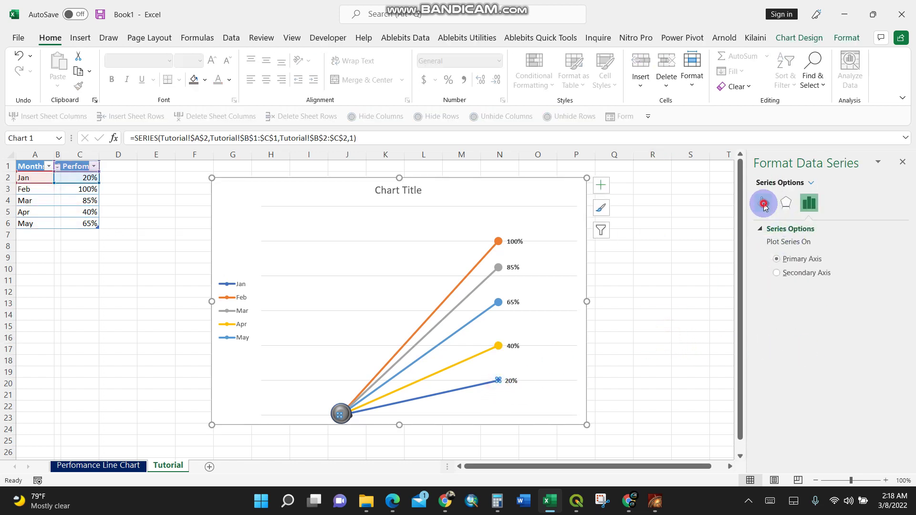
click(820, 231)
click(760, 244)
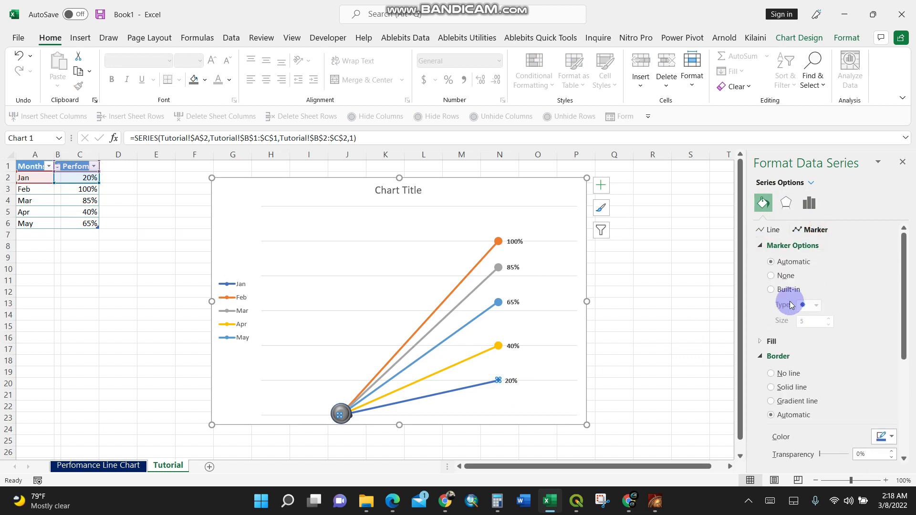
click(771, 289)
click(811, 321)
text(10)
click(661, 359)
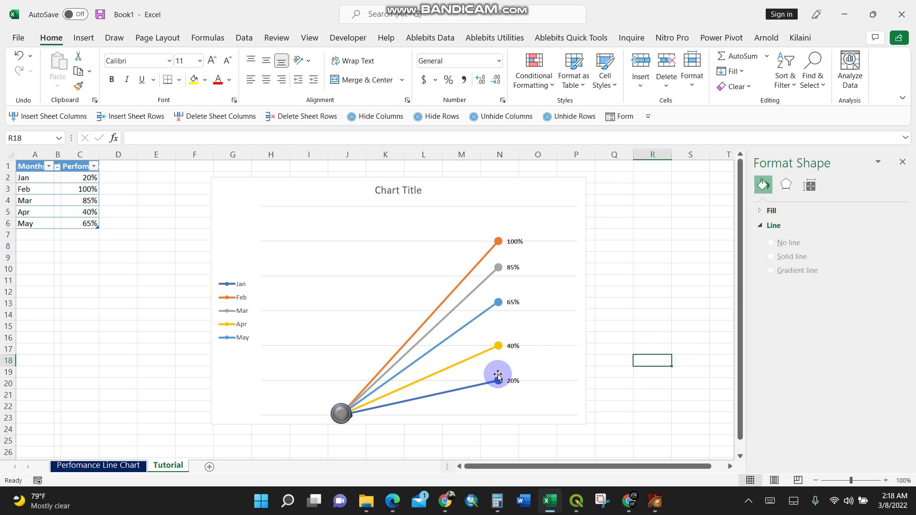
Replace the chart title text with 'Perfomacne Line Chart'.
click(399, 191)
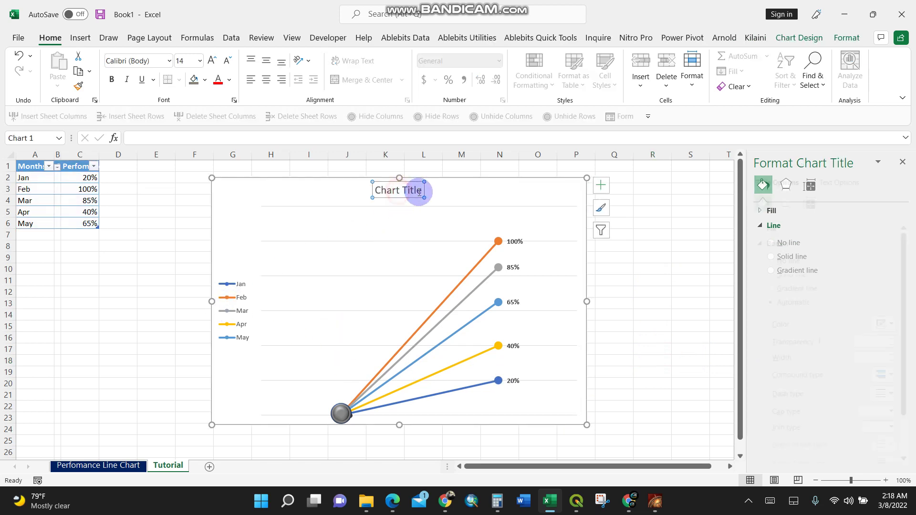
drag(420, 190, 361, 191)
text(Perfomac)
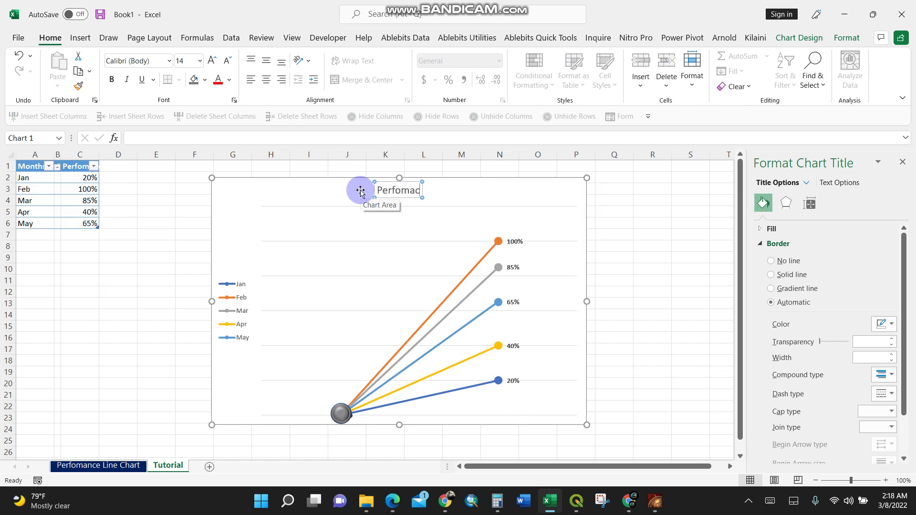
text(ne Line Cah)
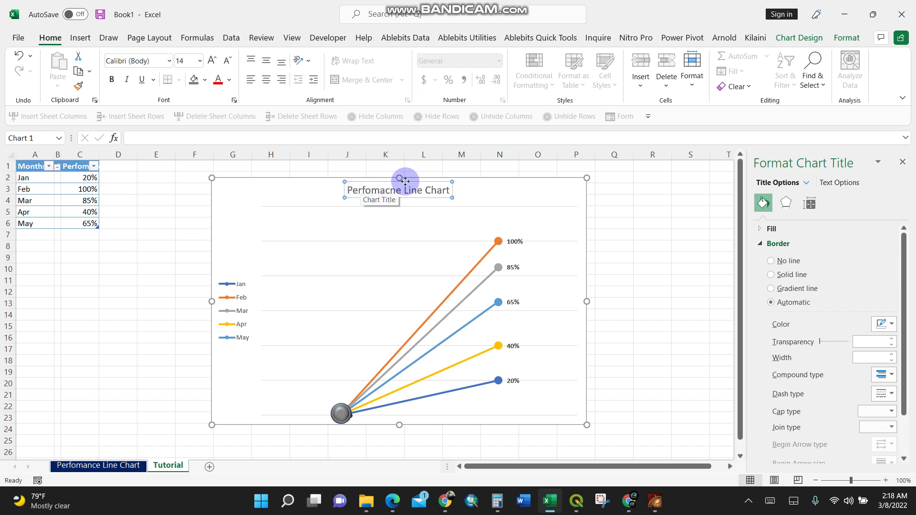
Make the whole chart title bold and increase its font size twice.
triple_click(451, 190)
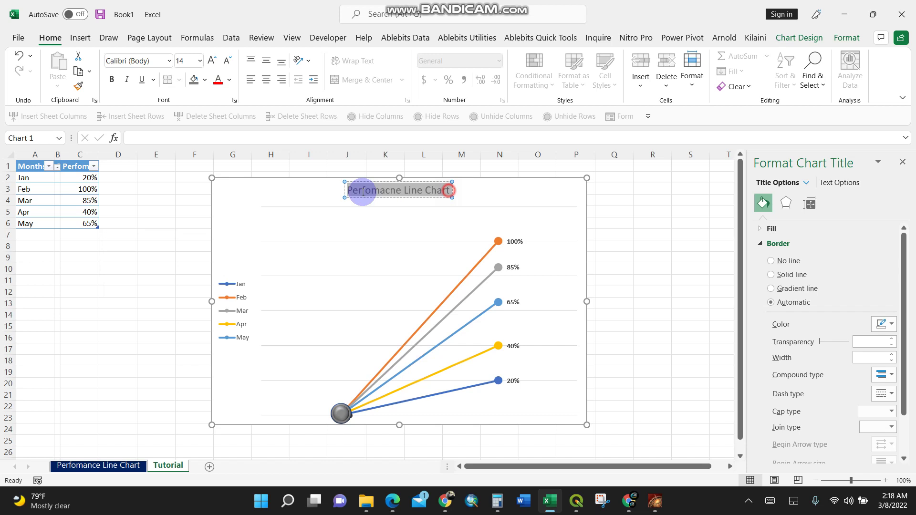
key(ctrl+b)
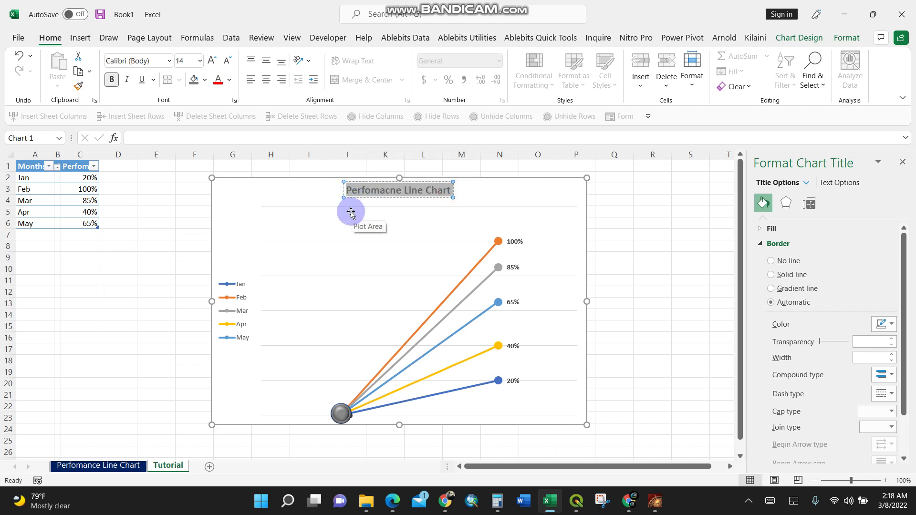
click(210, 61)
click(211, 61)
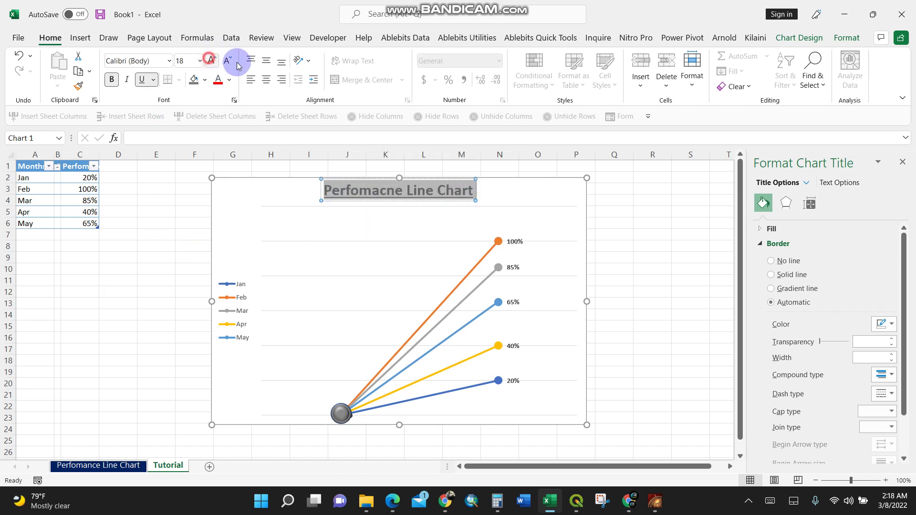
click(211, 60)
click(673, 248)
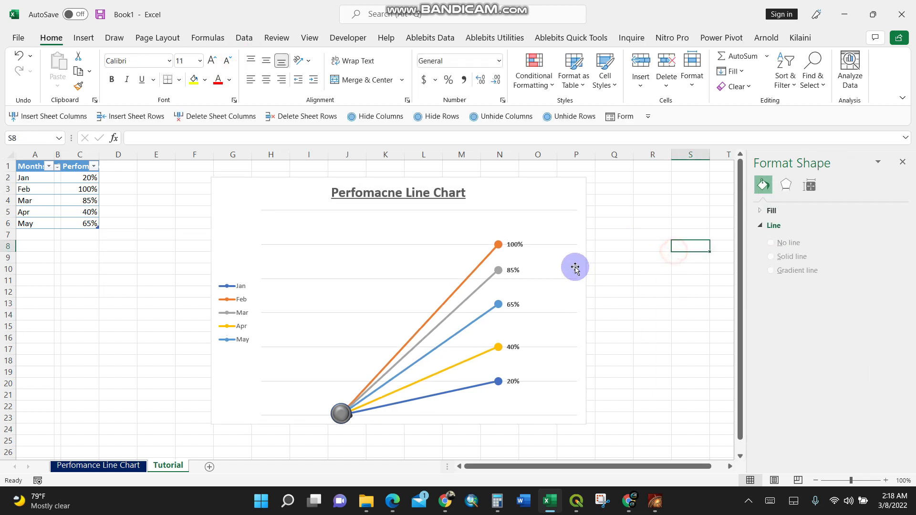
click(542, 224)
right_click(540, 223)
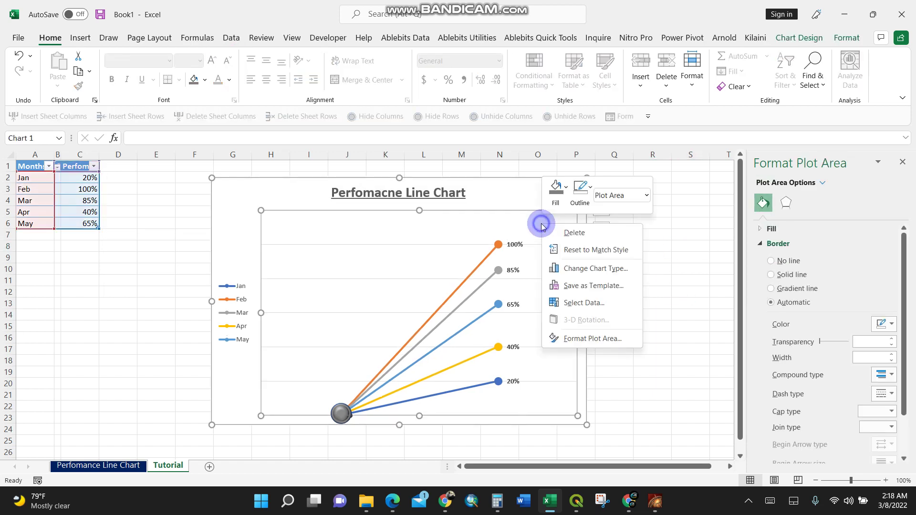
click(703, 233)
click(601, 185)
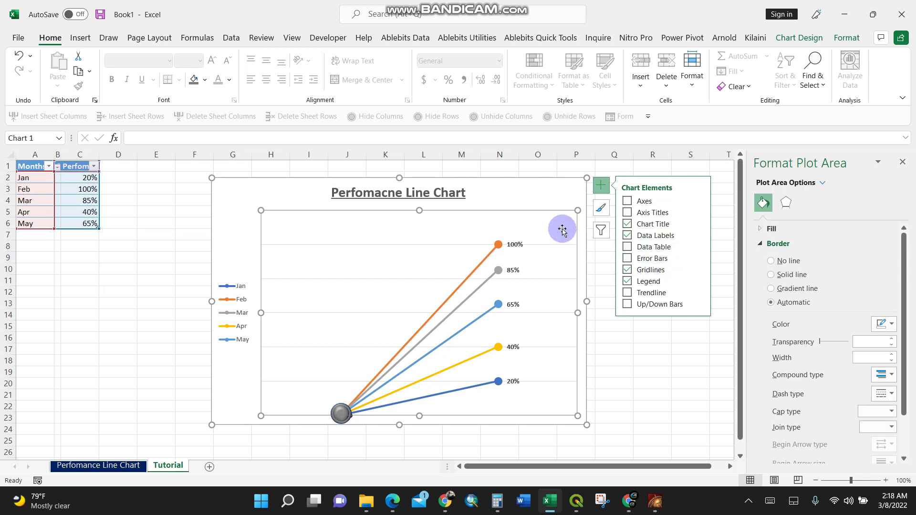
click(800, 38)
click(29, 79)
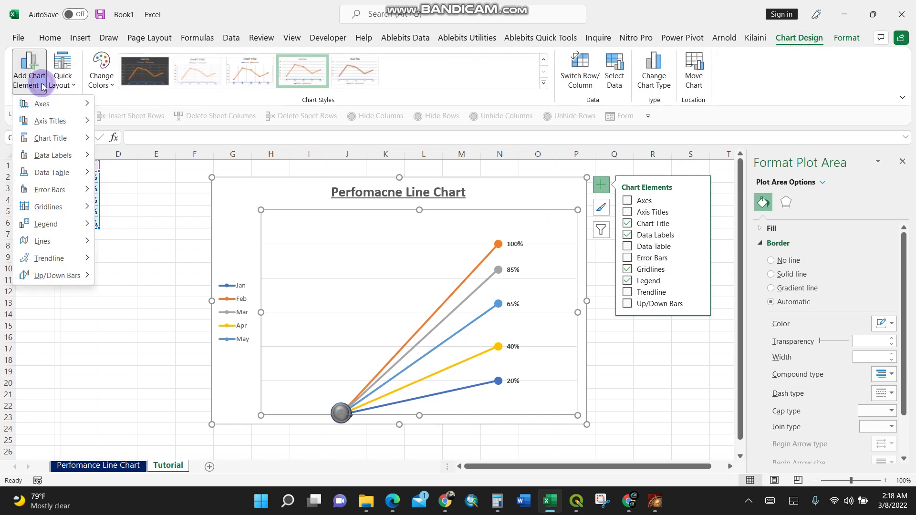
mouse_move(72, 142)
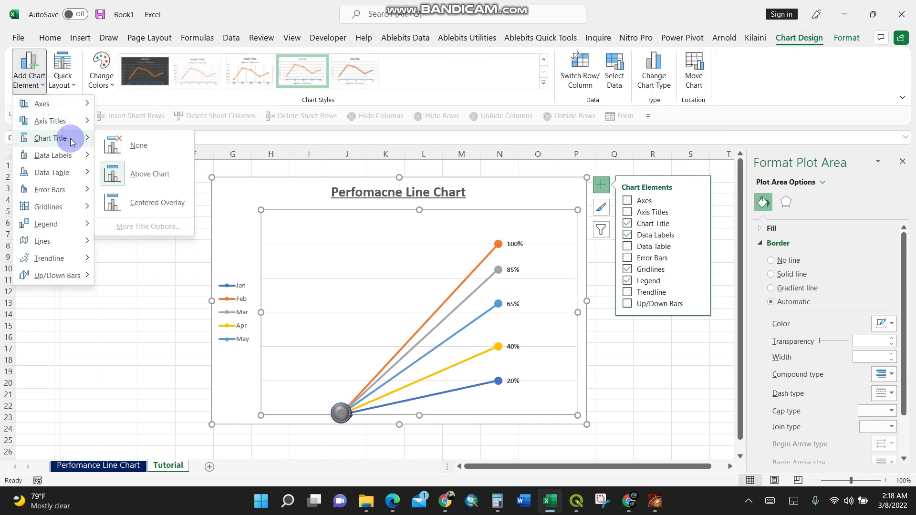
mouse_move(63, 206)
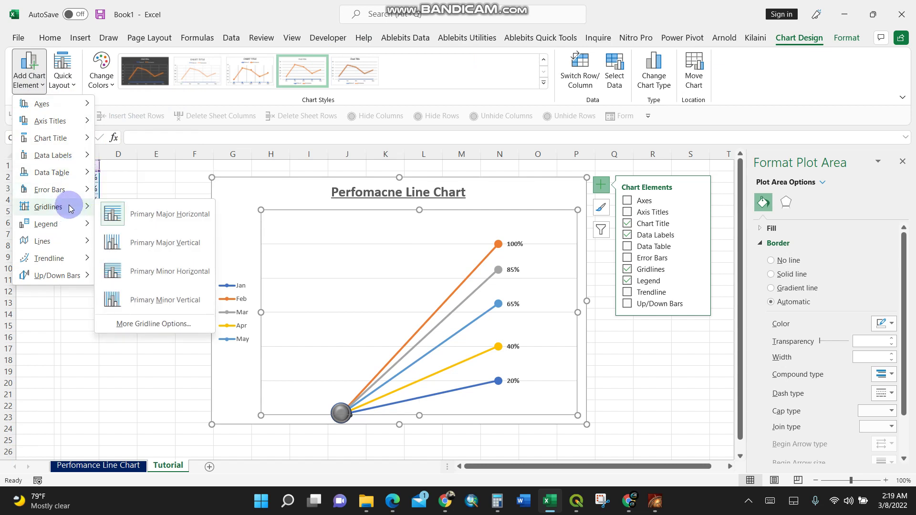
click(92, 394)
click(642, 351)
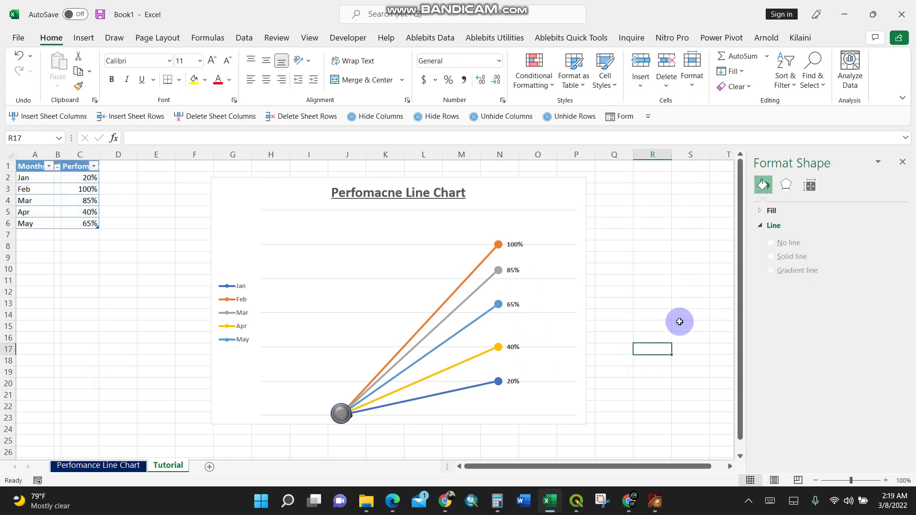
Delete the chart title and add a new one from Chart Elements > Chart Title.
click(387, 194)
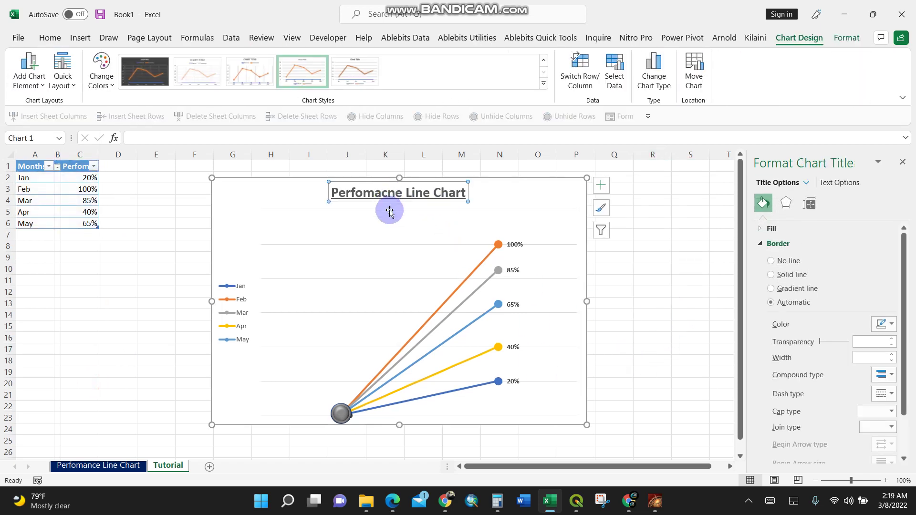
key(Delete)
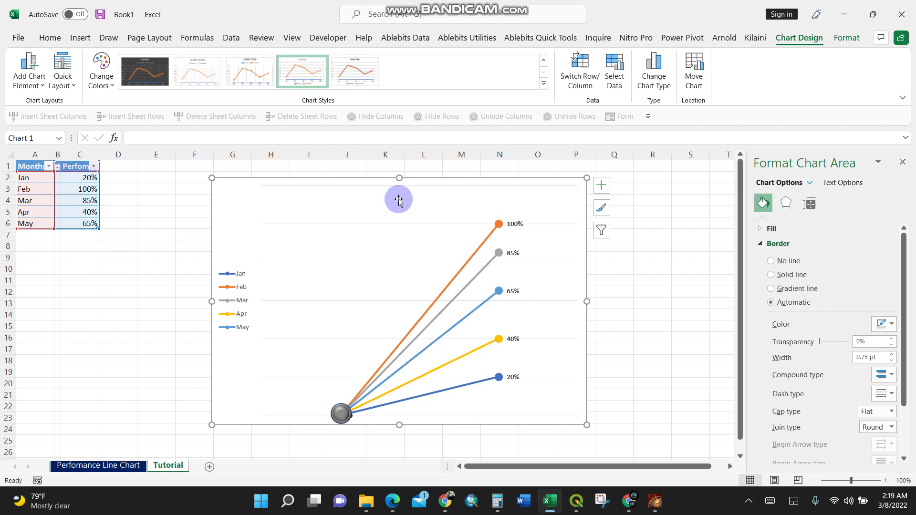
click(602, 186)
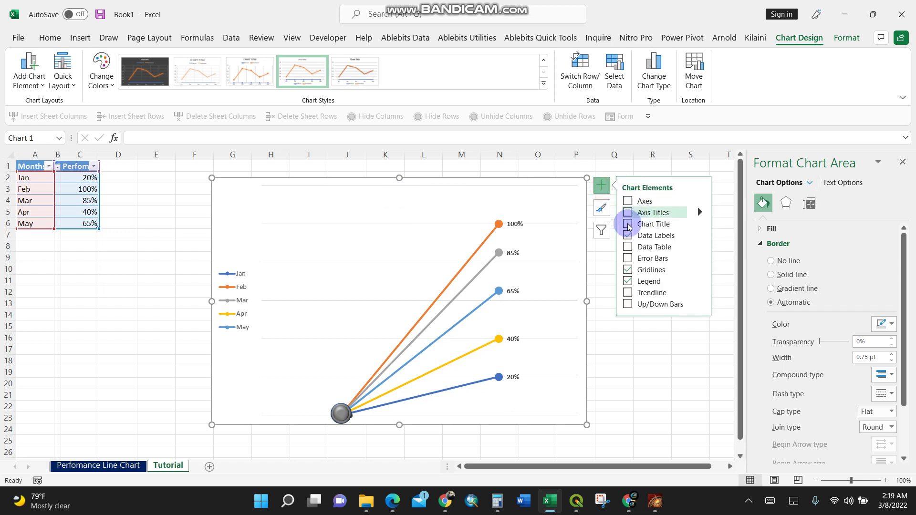
click(628, 225)
Clear the placeholder 'Chart Title' text and reselect the title on the Home tab.
click(419, 190)
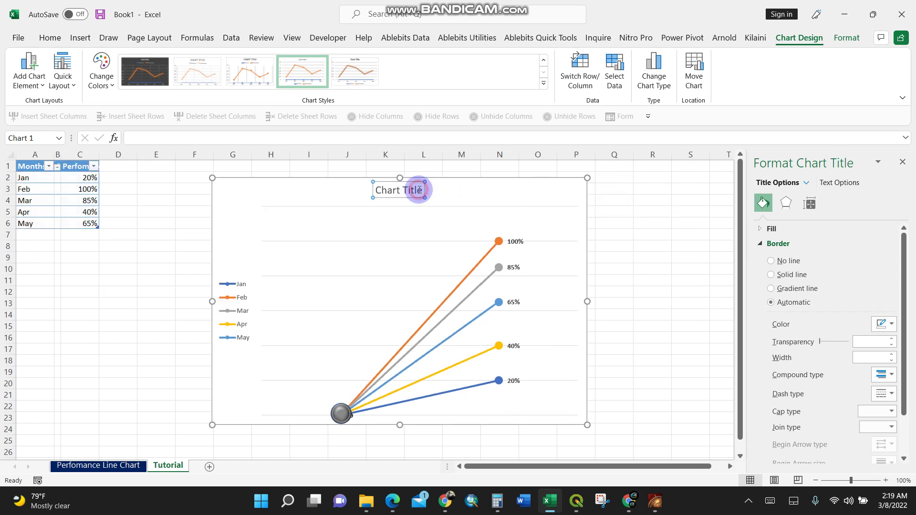
drag(419, 189, 374, 180)
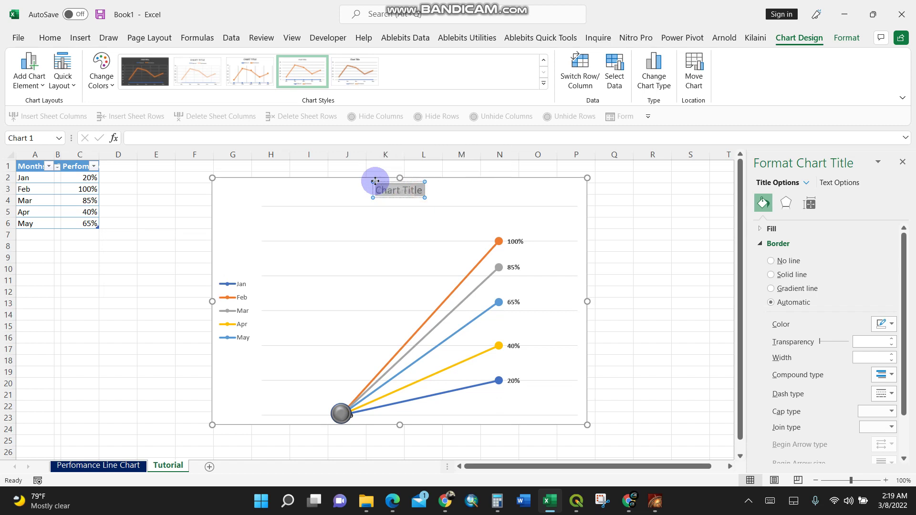
key(Delete)
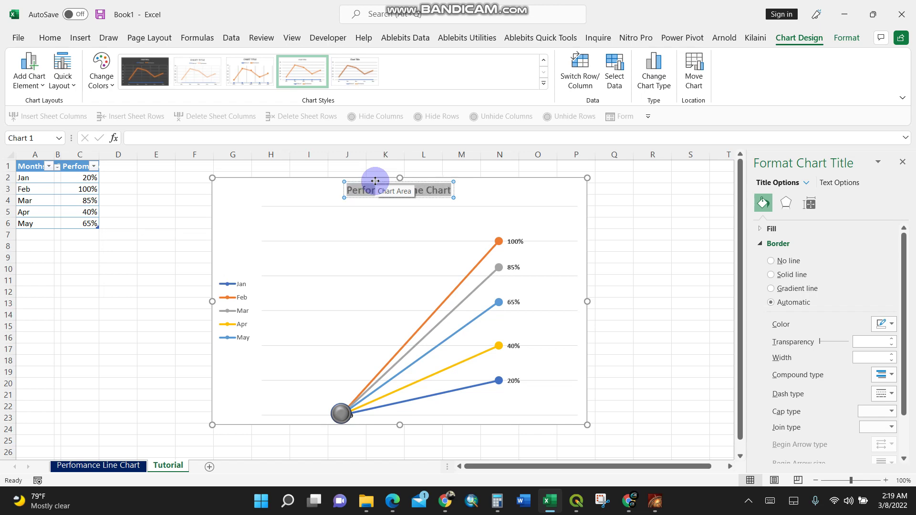
click(642, 268)
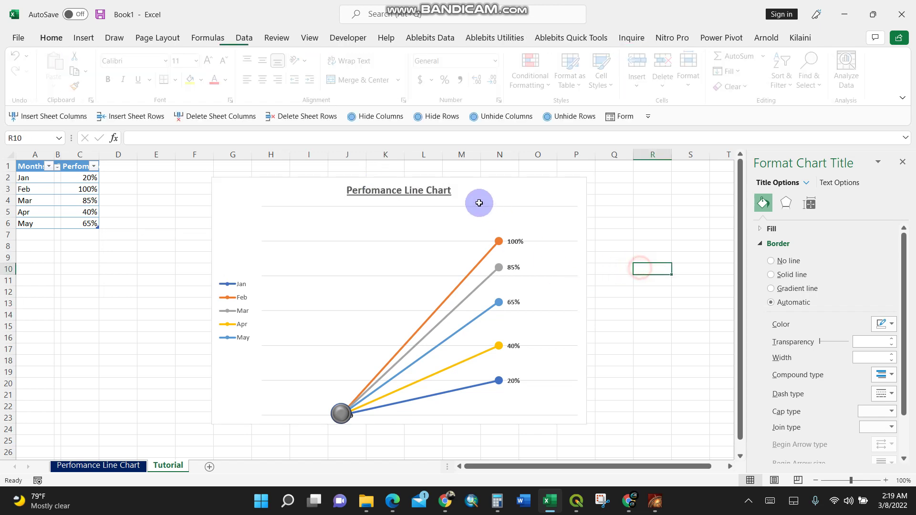
click(423, 190)
click(48, 41)
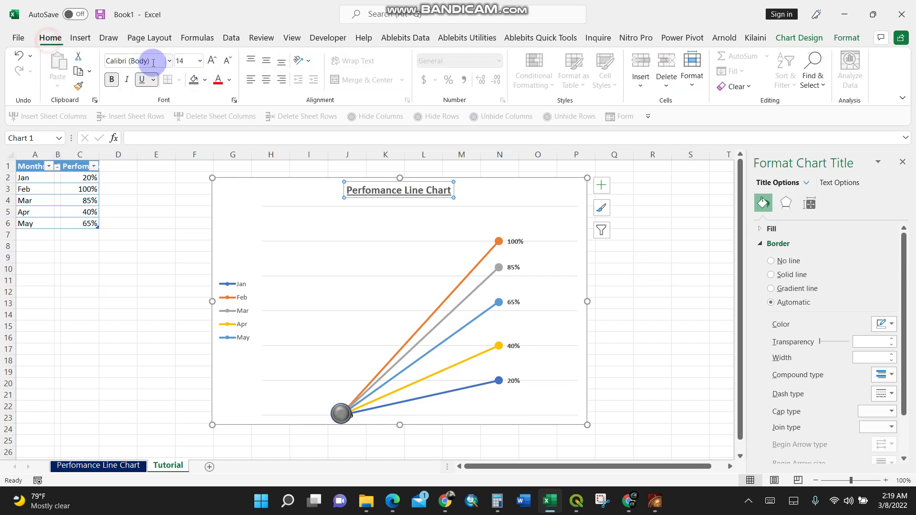
Enlarge the chart title font once more and set Feb's value in C3 to 20%.
click(209, 59)
click(690, 304)
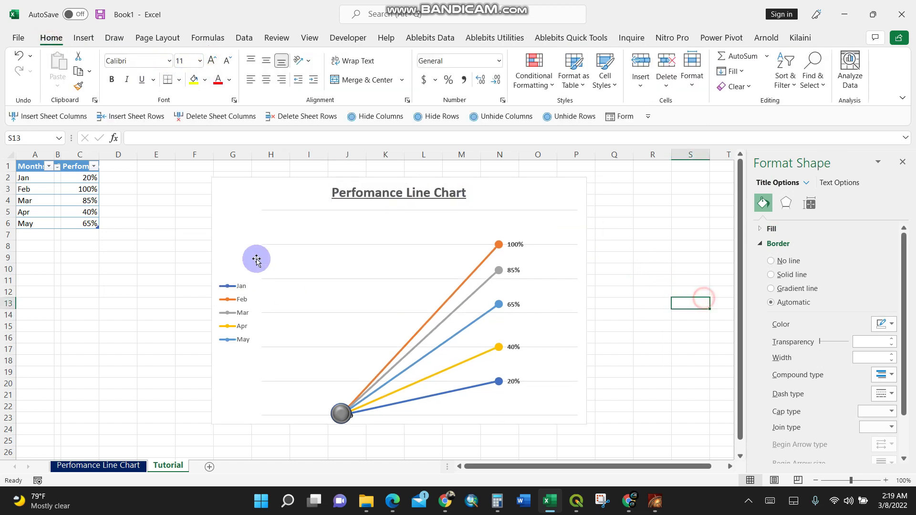
click(86, 193)
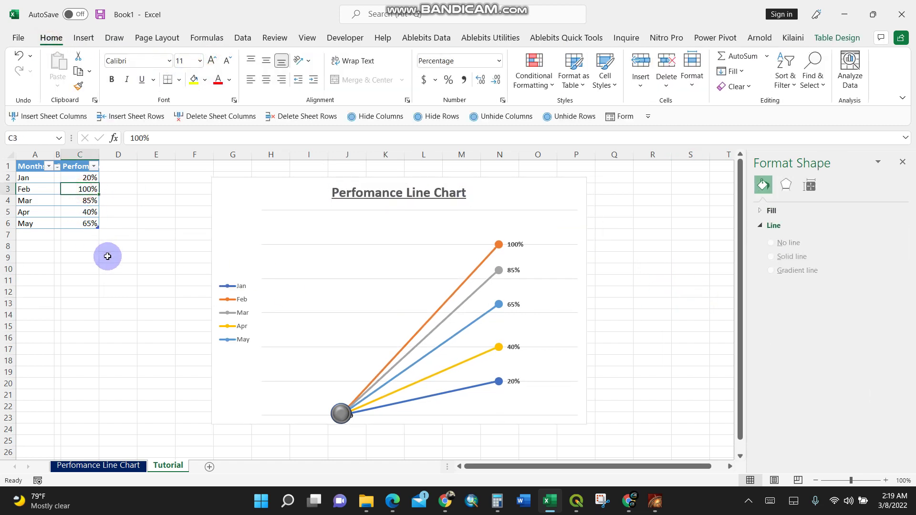
text(20)
click(84, 315)
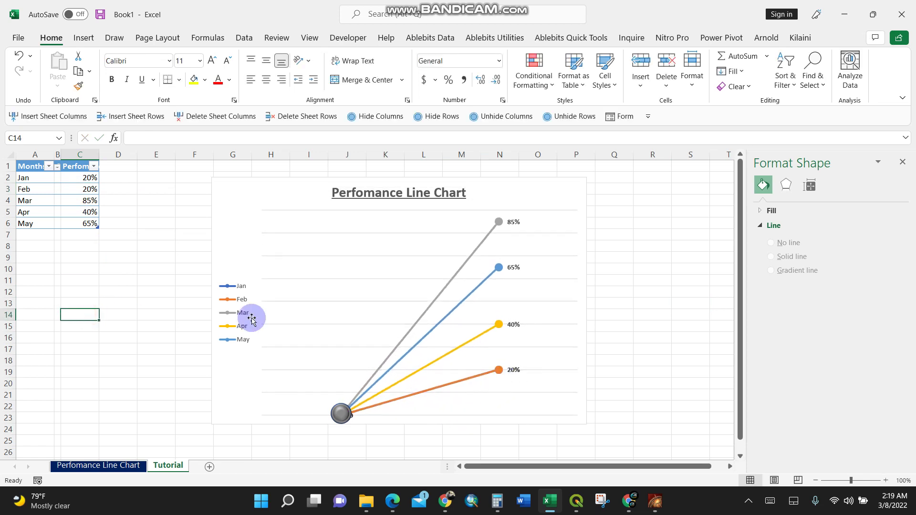
Set Jan (C2) to 30% and May (C6) to 56%, so the chart updates.
click(76, 179)
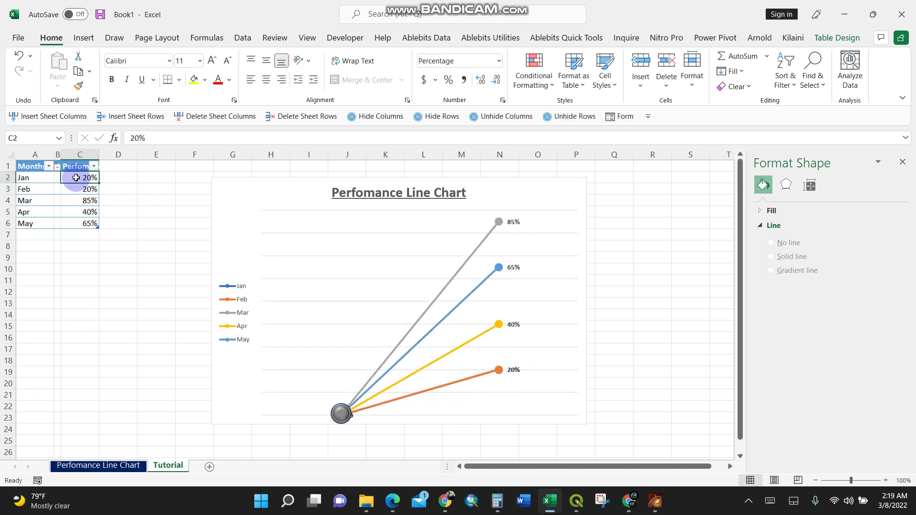
text(30)
click(78, 268)
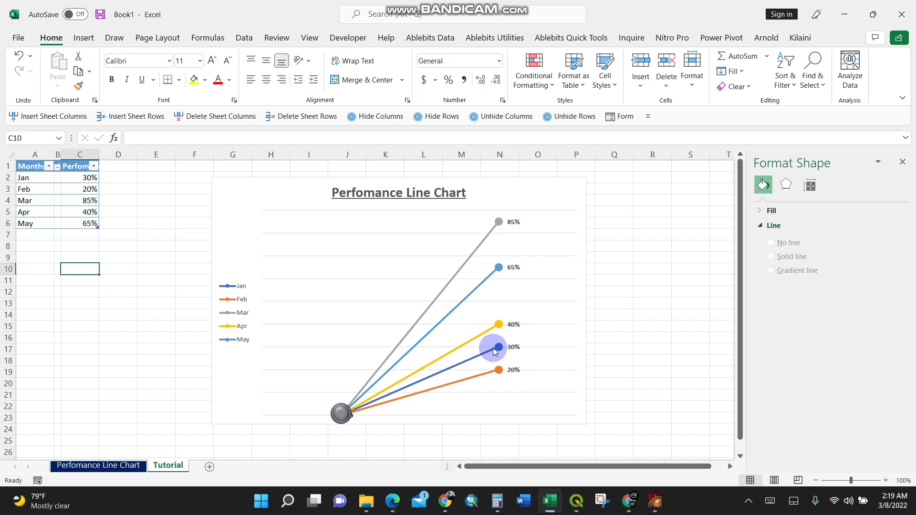
click(80, 223)
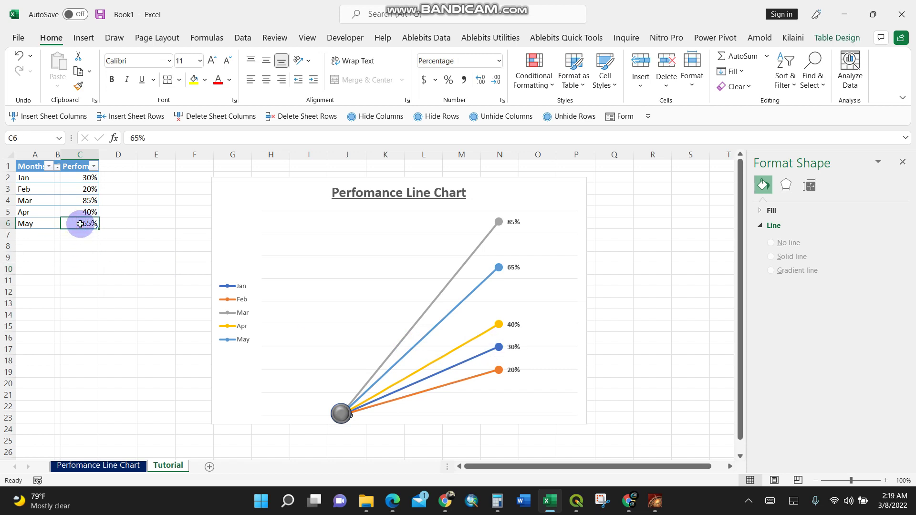
text(56)
click(95, 280)
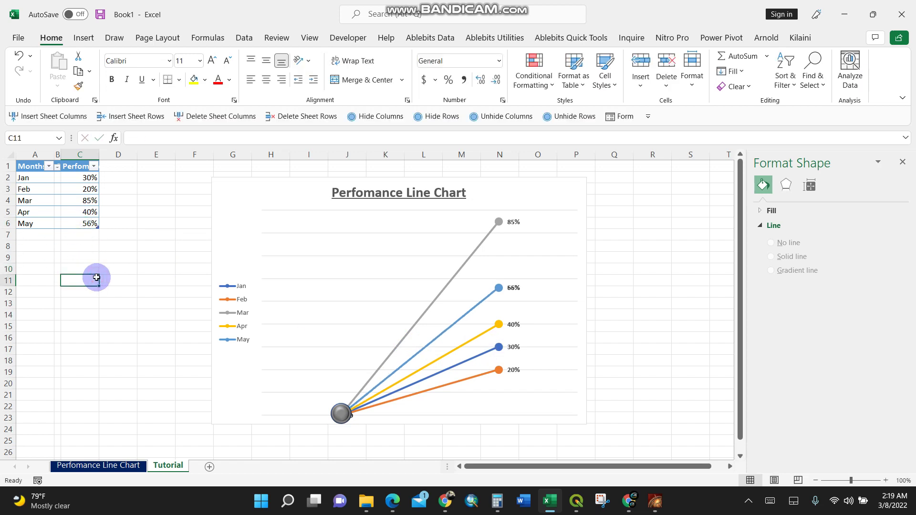
click(610, 325)
click(668, 260)
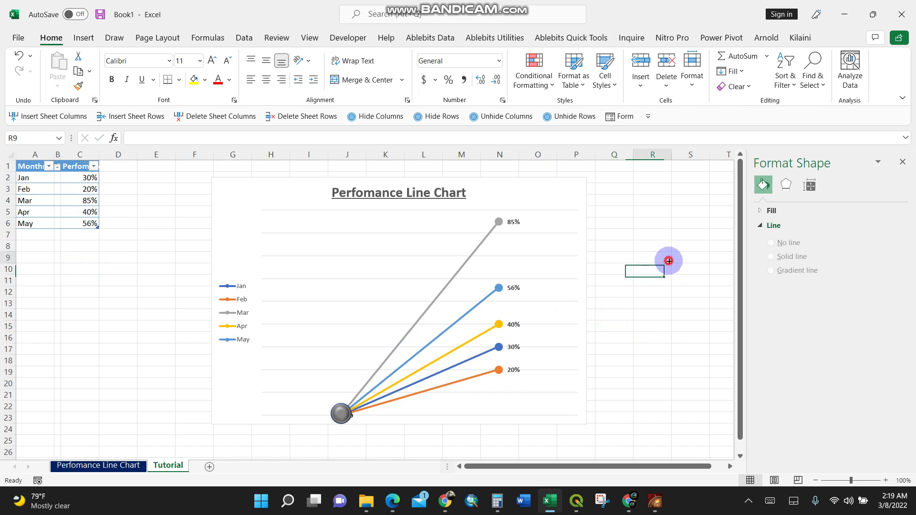